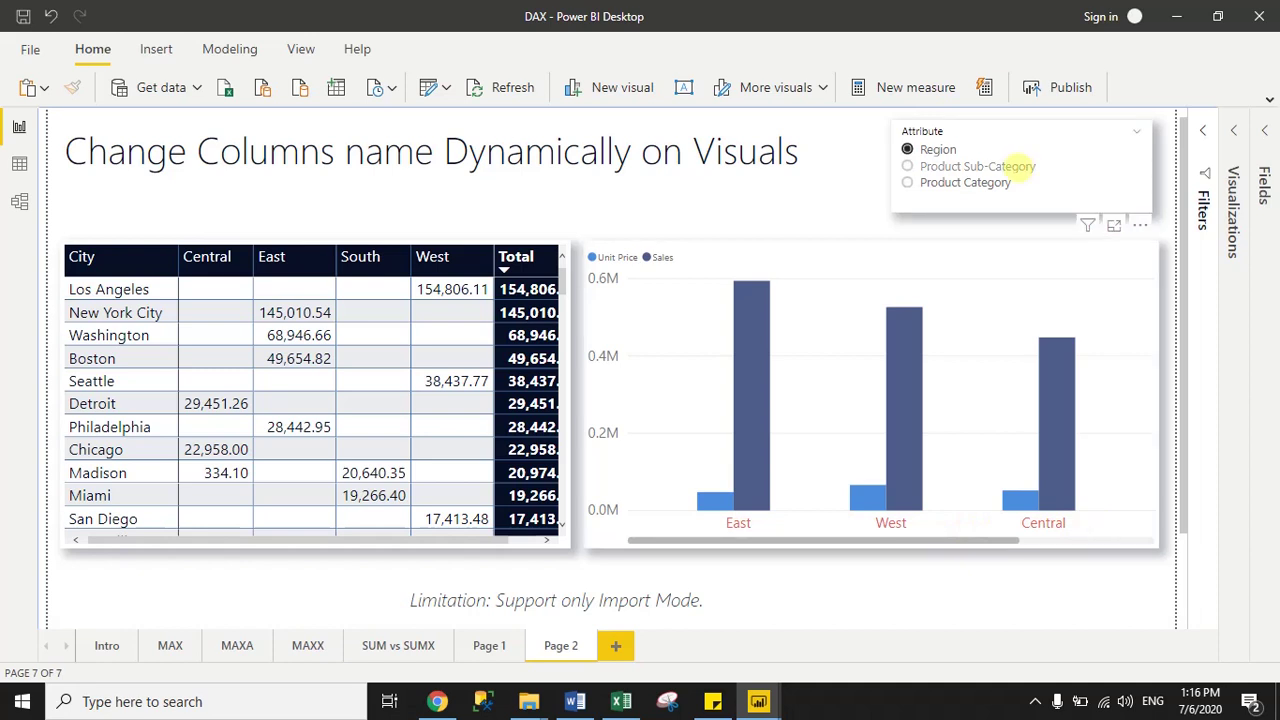
# Switch the Attribute slicer to Product Sub-Category, then back to Product Category.
pyautogui.click(907, 166)
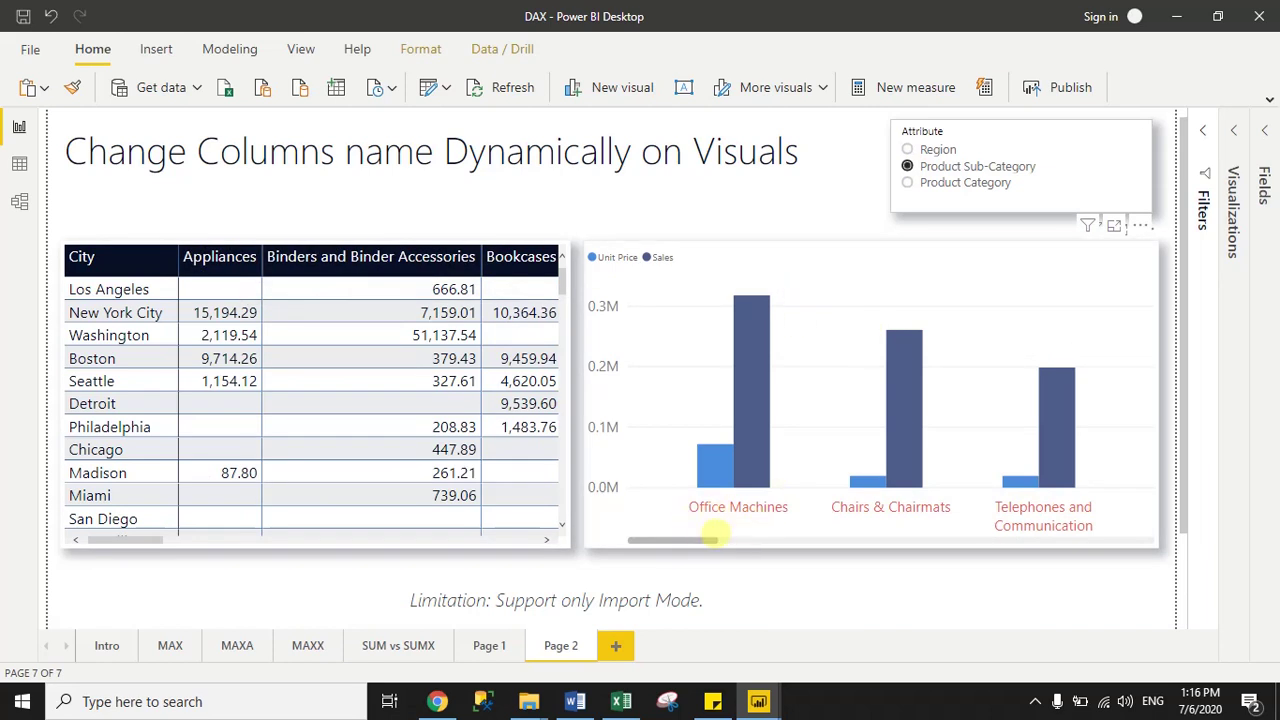
pyautogui.moveTo(700, 540)
pyautogui.mouseDown()
pyautogui.moveTo(843, 538)
pyautogui.moveTo(684, 539)
pyautogui.mouseUp()
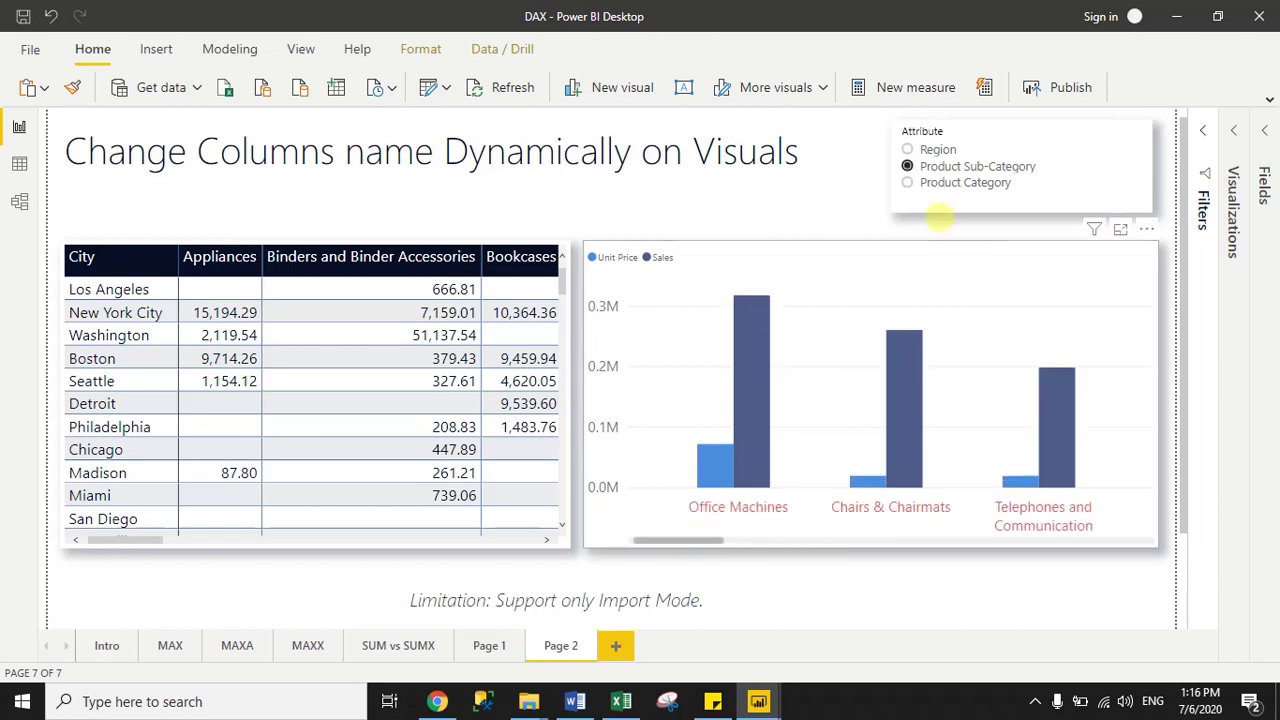
pyautogui.click(907, 182)
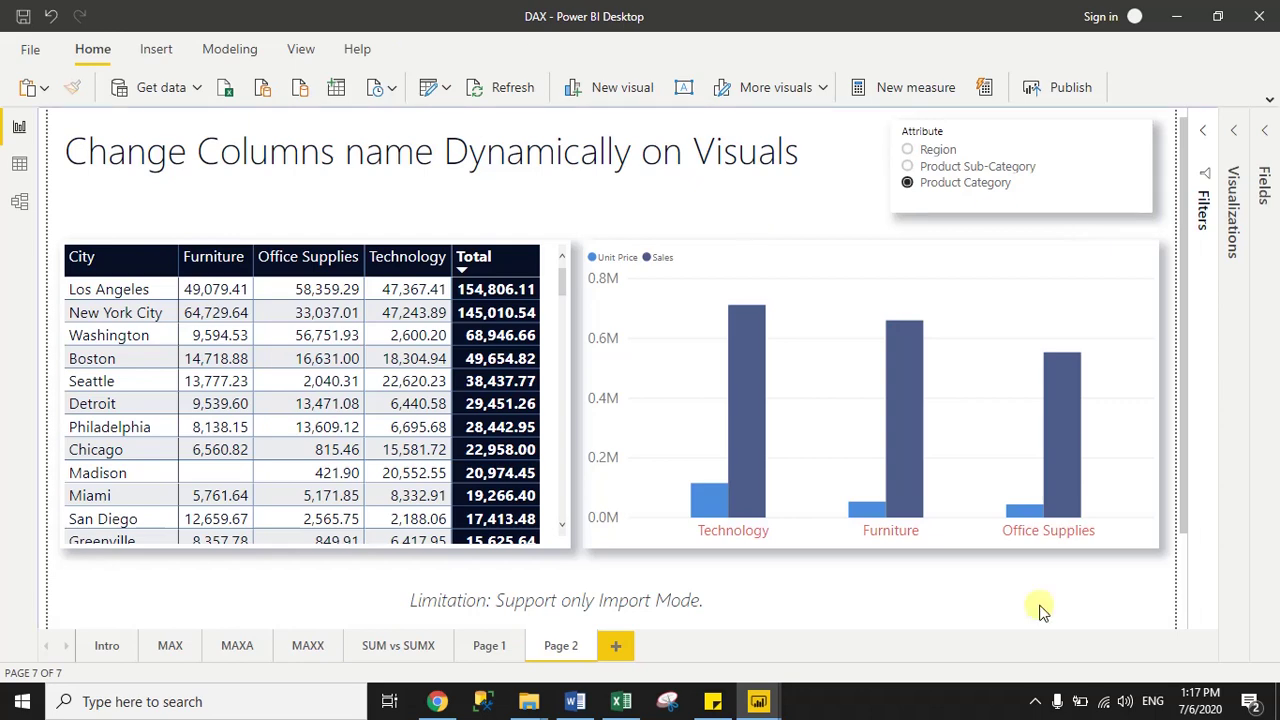
# Return to the Untitled report window and launch the Power Query editor via Transform data.
pyautogui.moveTo(758, 701)
pyautogui.click(829, 675)
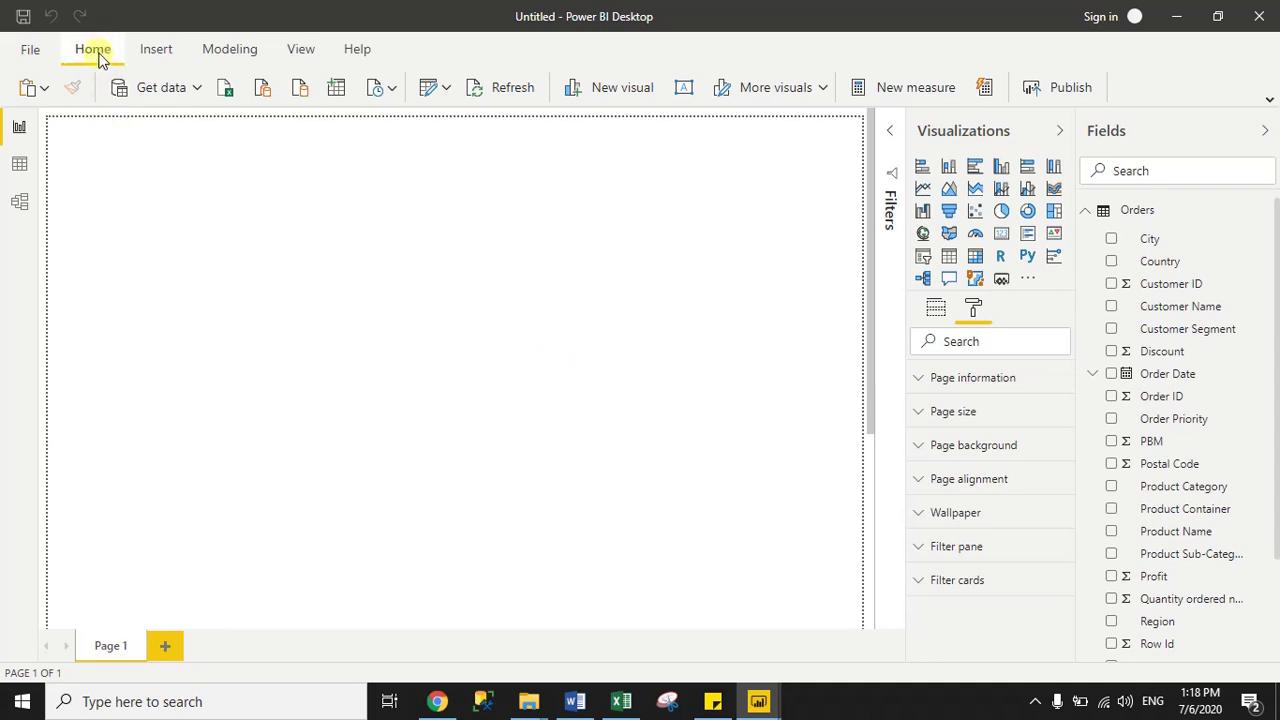
pyautogui.click(446, 90)
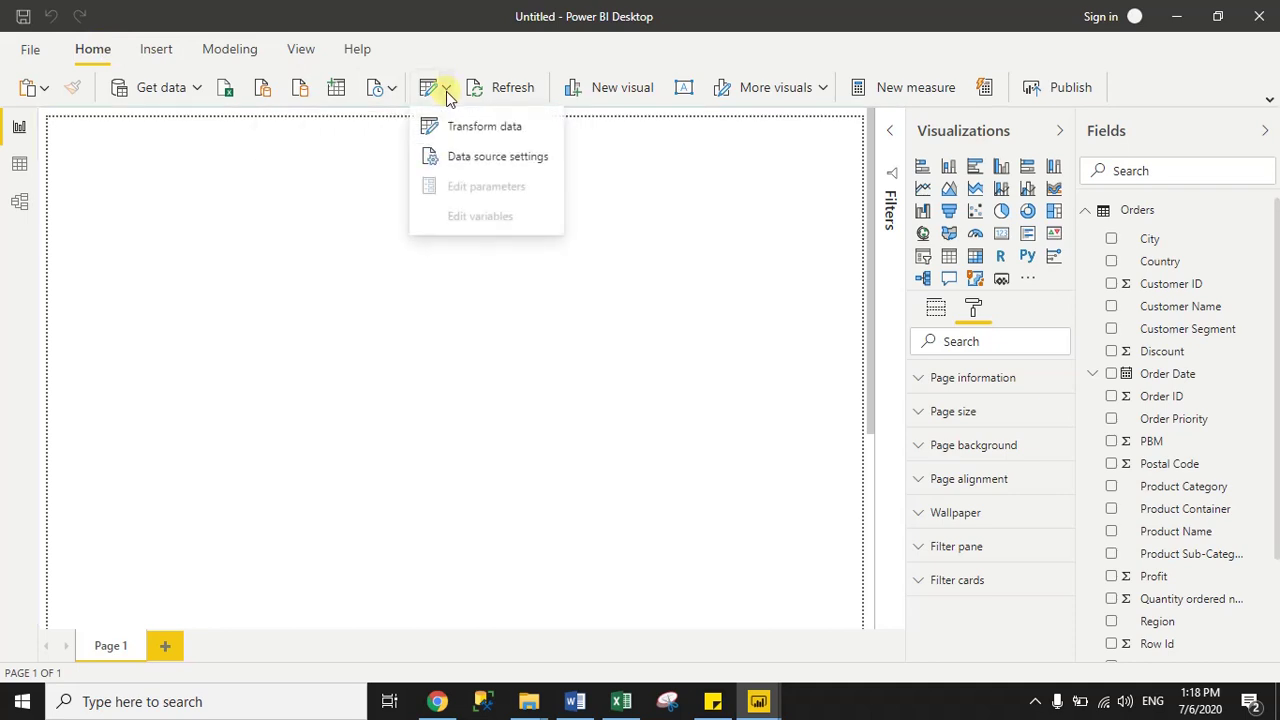
pyautogui.click(494, 131)
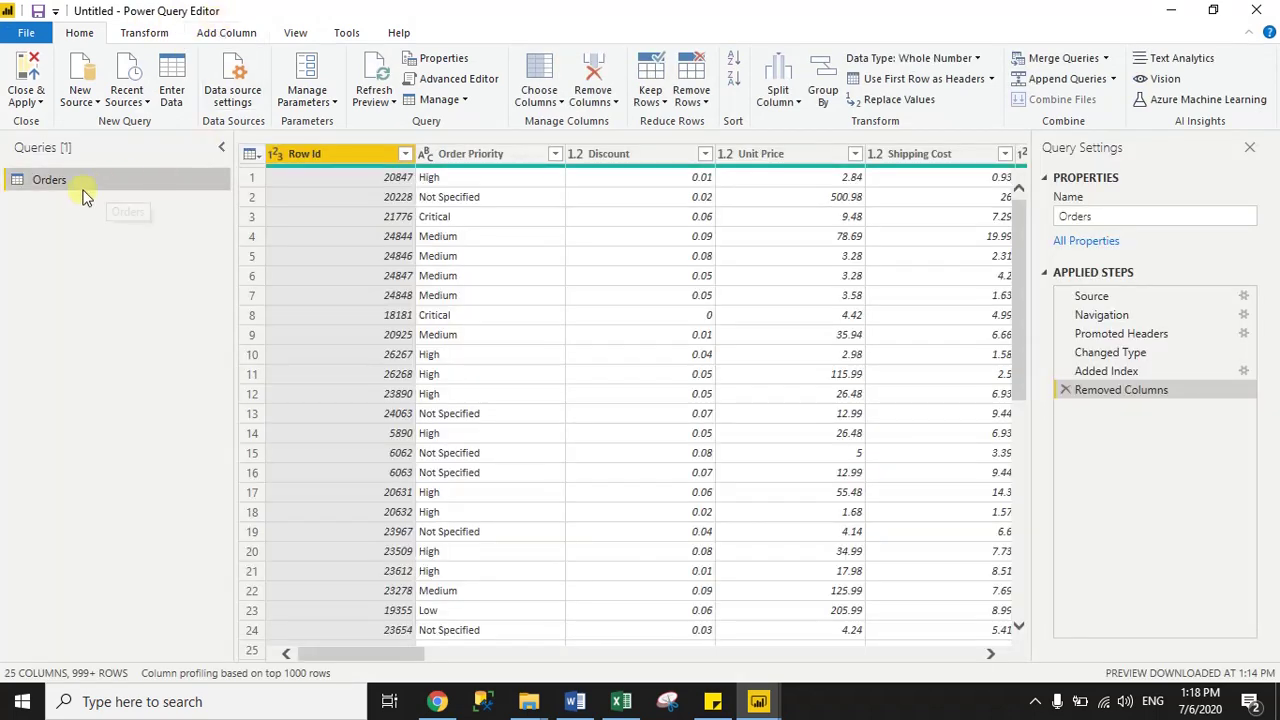
# Add an Index column starting from 0 at the end of the Orders query.
pyautogui.moveTo(391, 656); pyautogui.dragTo(288, 649)
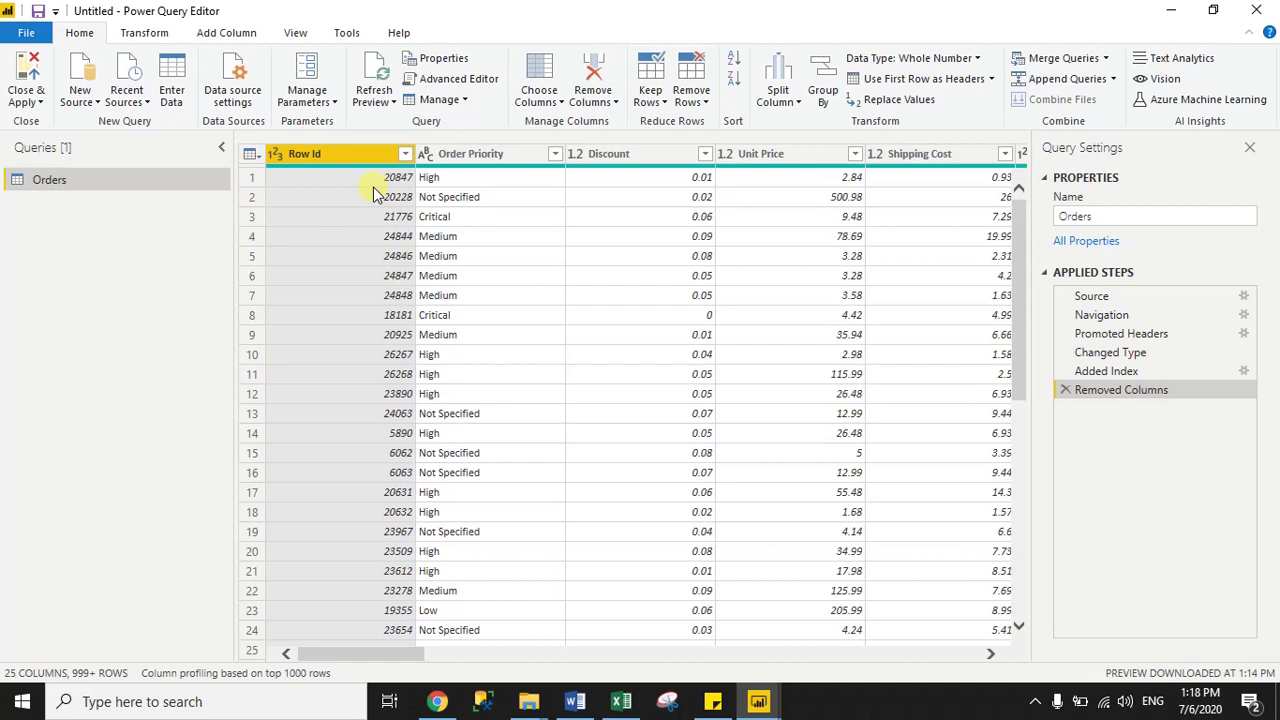
pyautogui.click(226, 38)
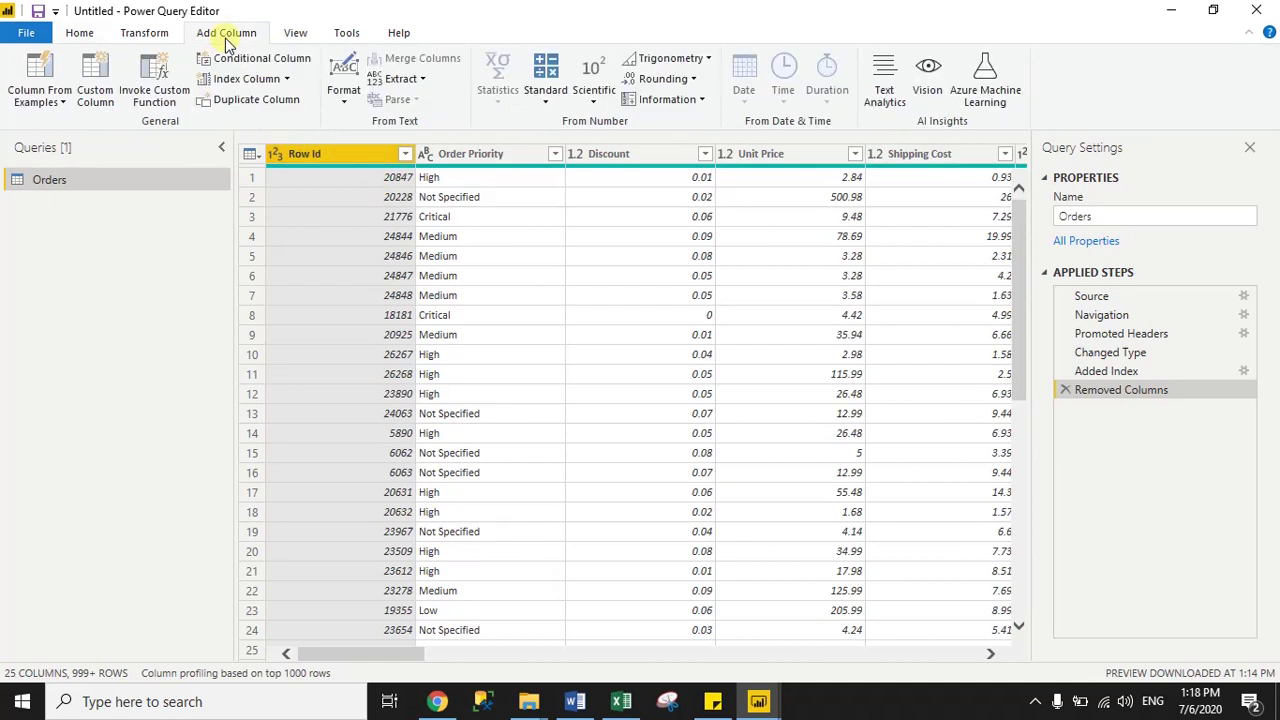
pyautogui.click(287, 80)
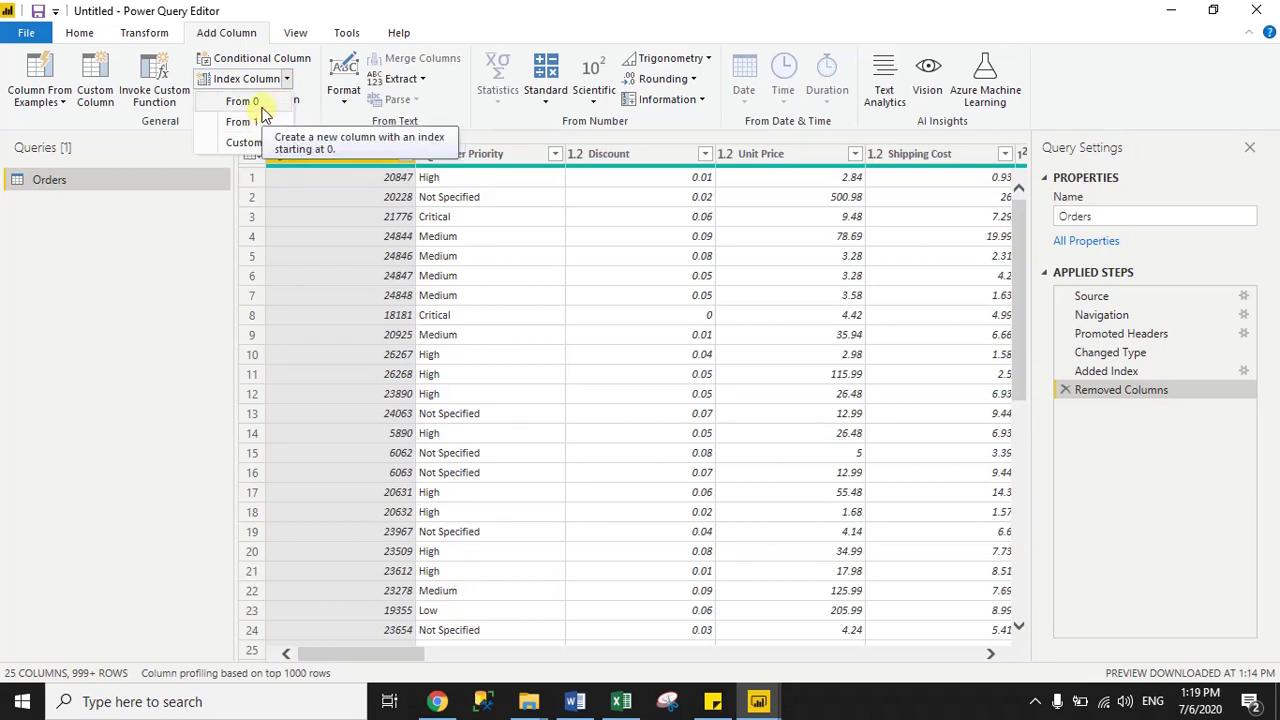
pyautogui.click(243, 102)
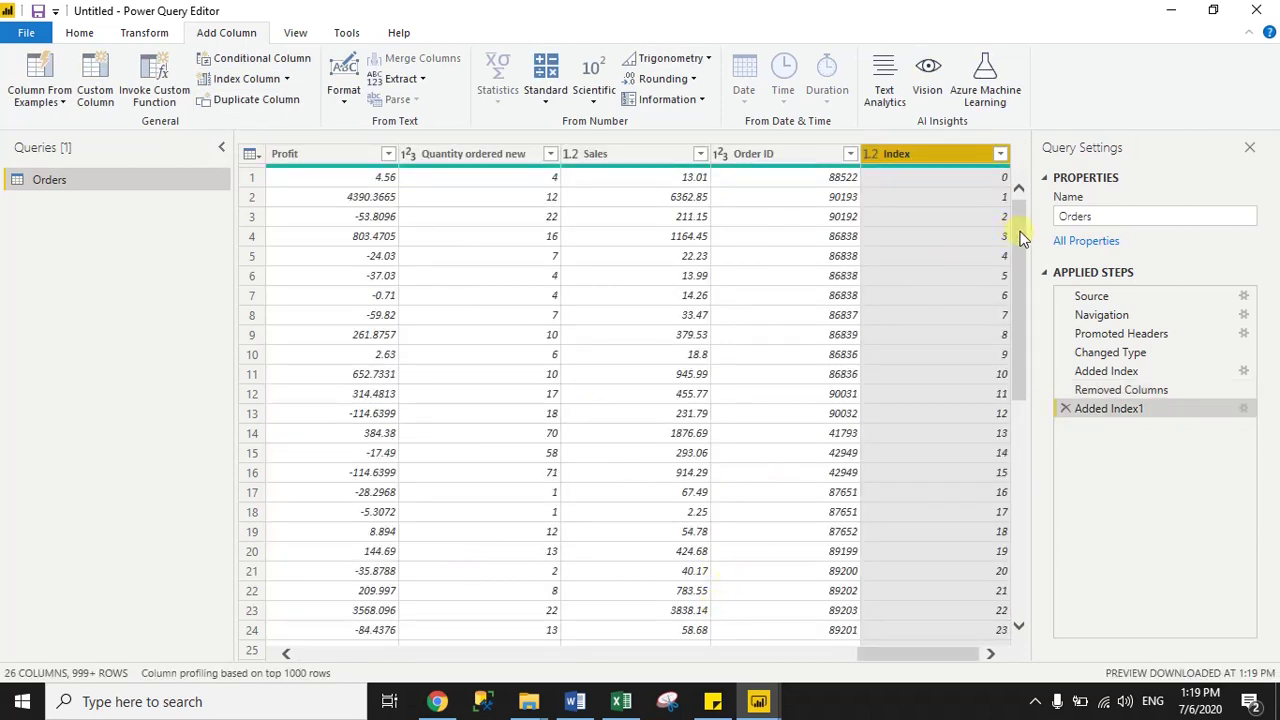
pyautogui.moveTo(1010, 249); pyautogui.dragTo(1012, 210)
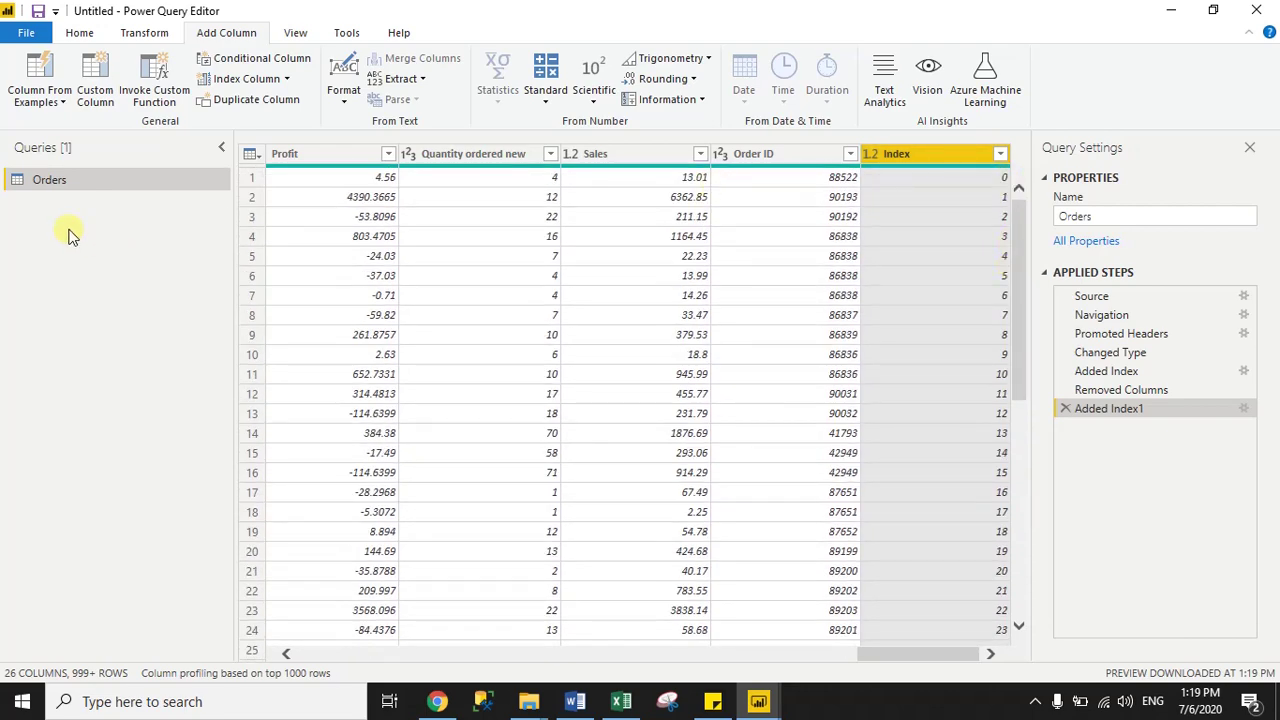
# Duplicate the Orders query and rename the copy 'Data Unpivot'.
pyautogui.rightClick(47, 184)
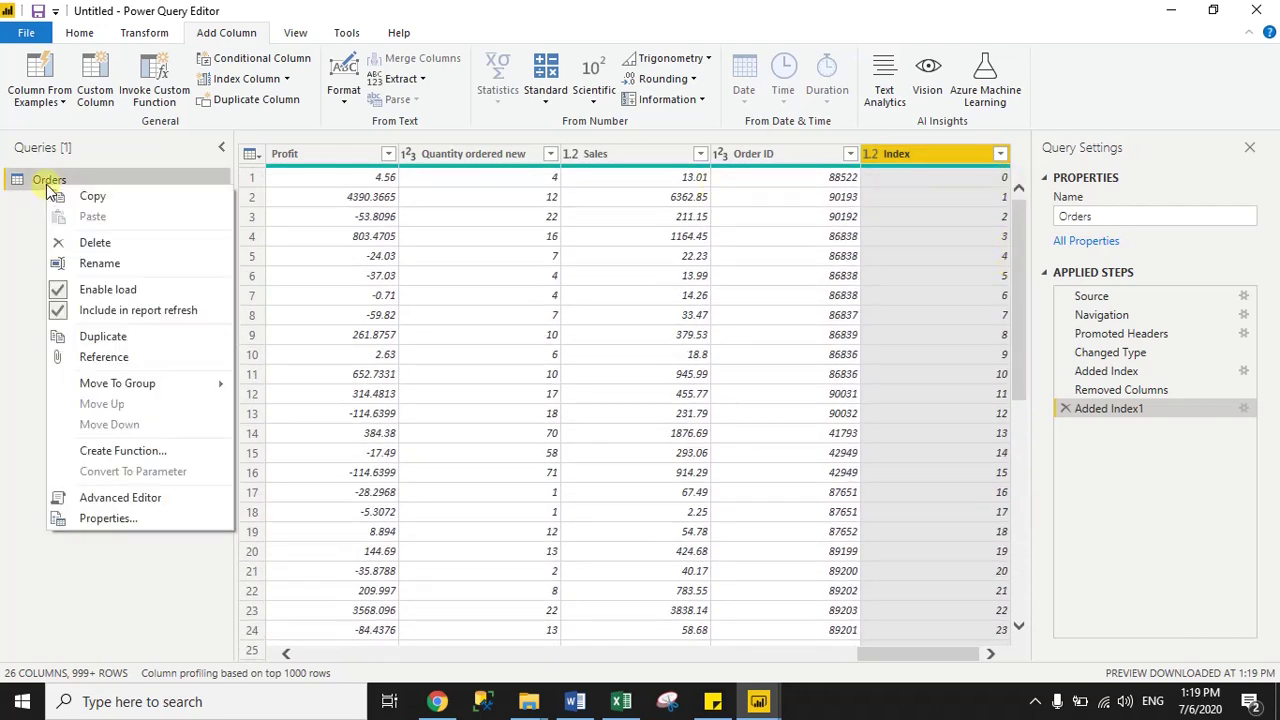
pyautogui.click(106, 340)
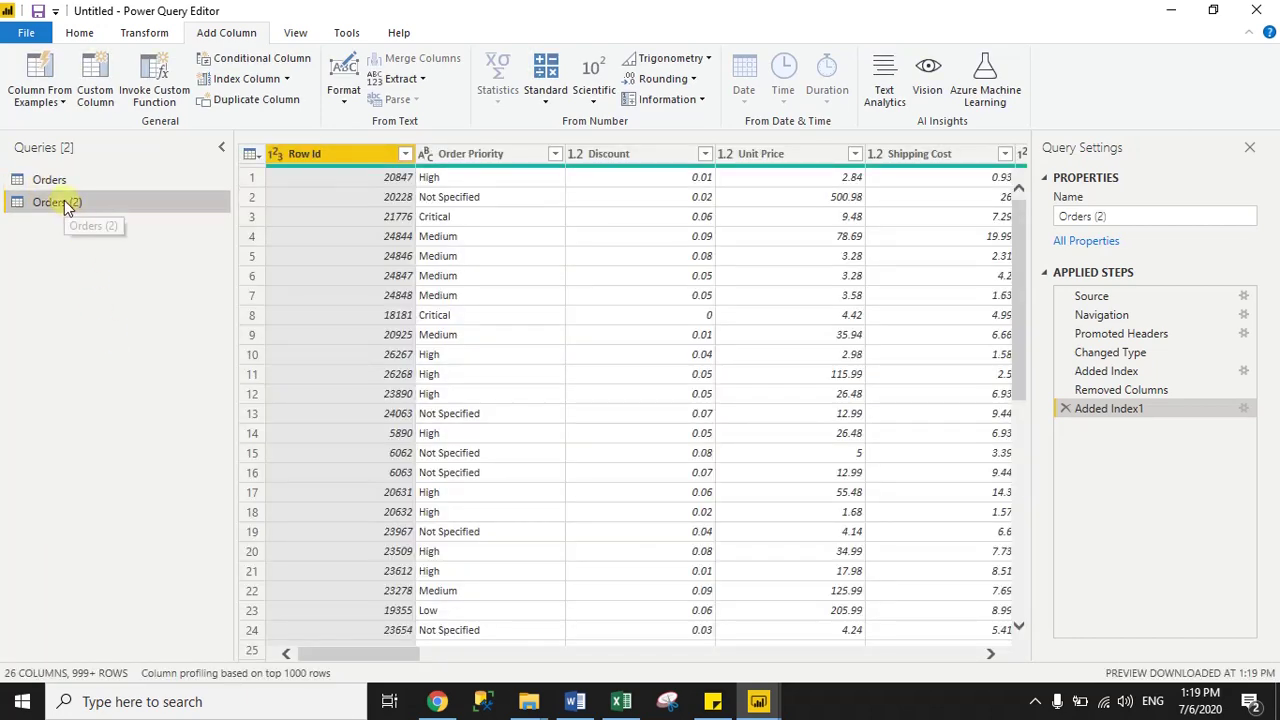
pyautogui.rightClick(64, 205)
pyautogui.click(124, 290)
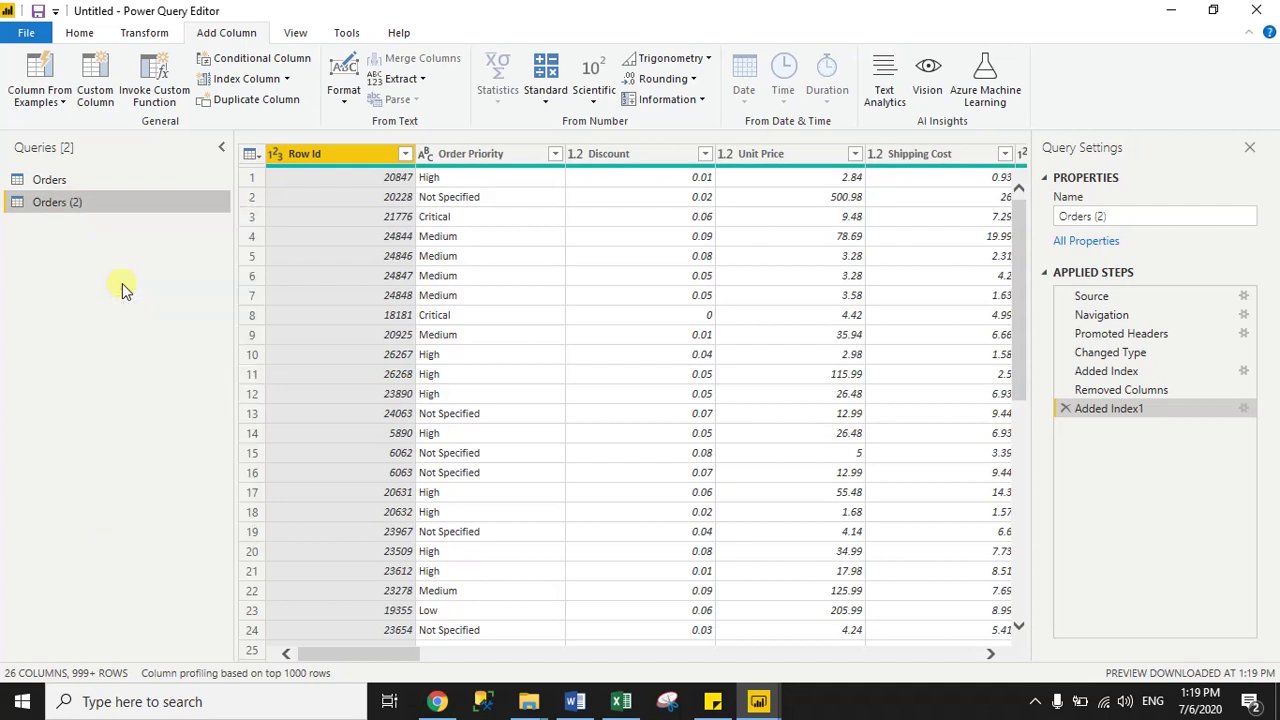
pyautogui.write('Data')
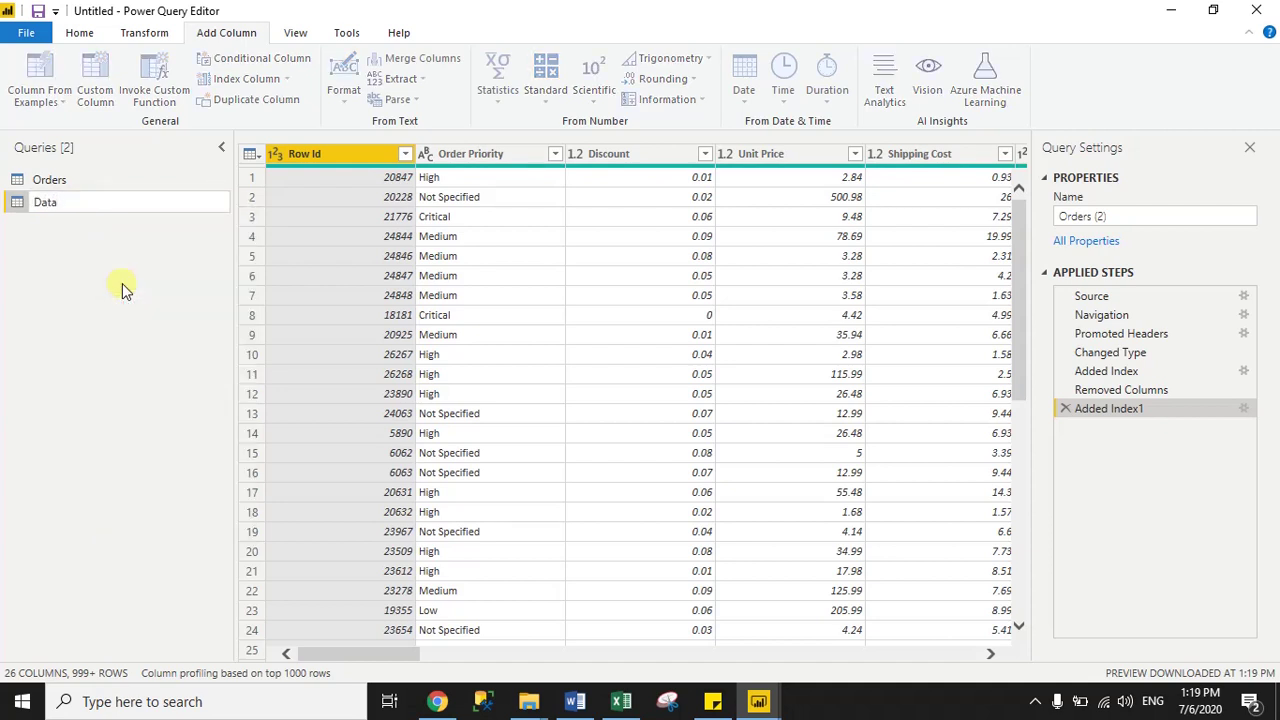
pyautogui.write(' Unpivot')
pyautogui.click(172, 284)
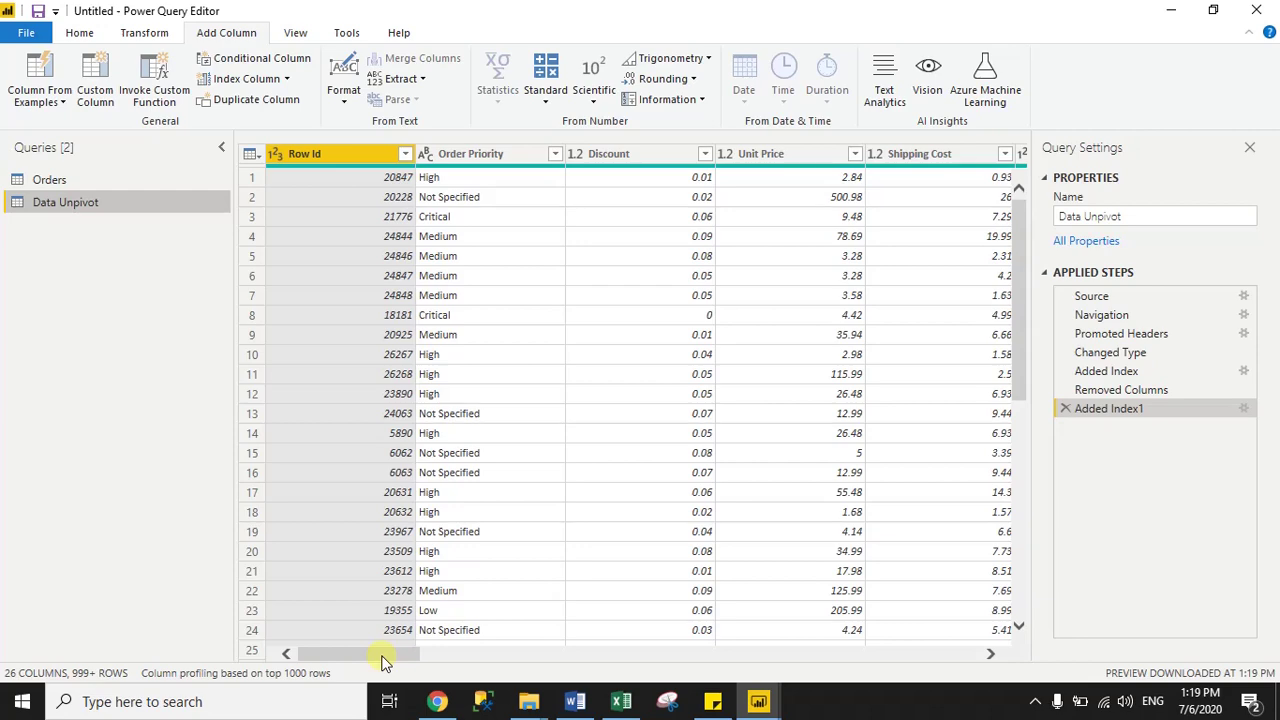
# Remove all columns except Index, Region, Product Category and Product Sub-Category.
pyautogui.moveTo(385, 660); pyautogui.dragTo(940, 625)
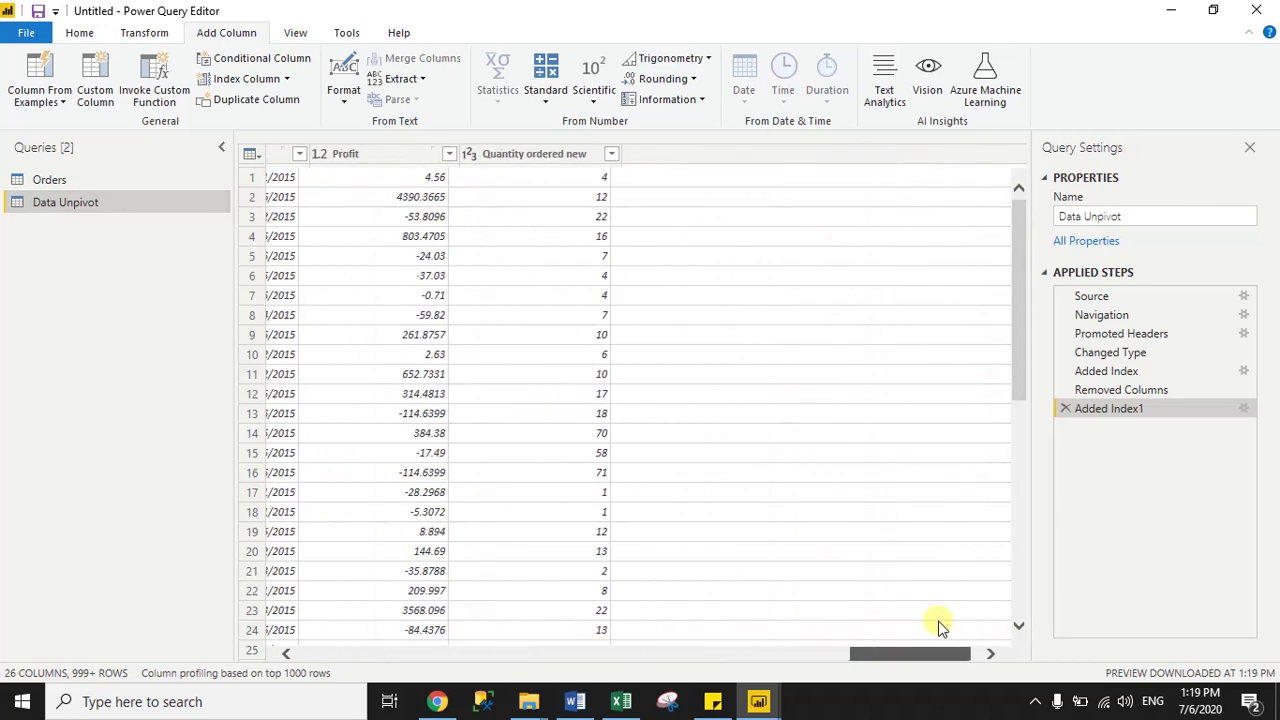
pyautogui.click(941, 160)
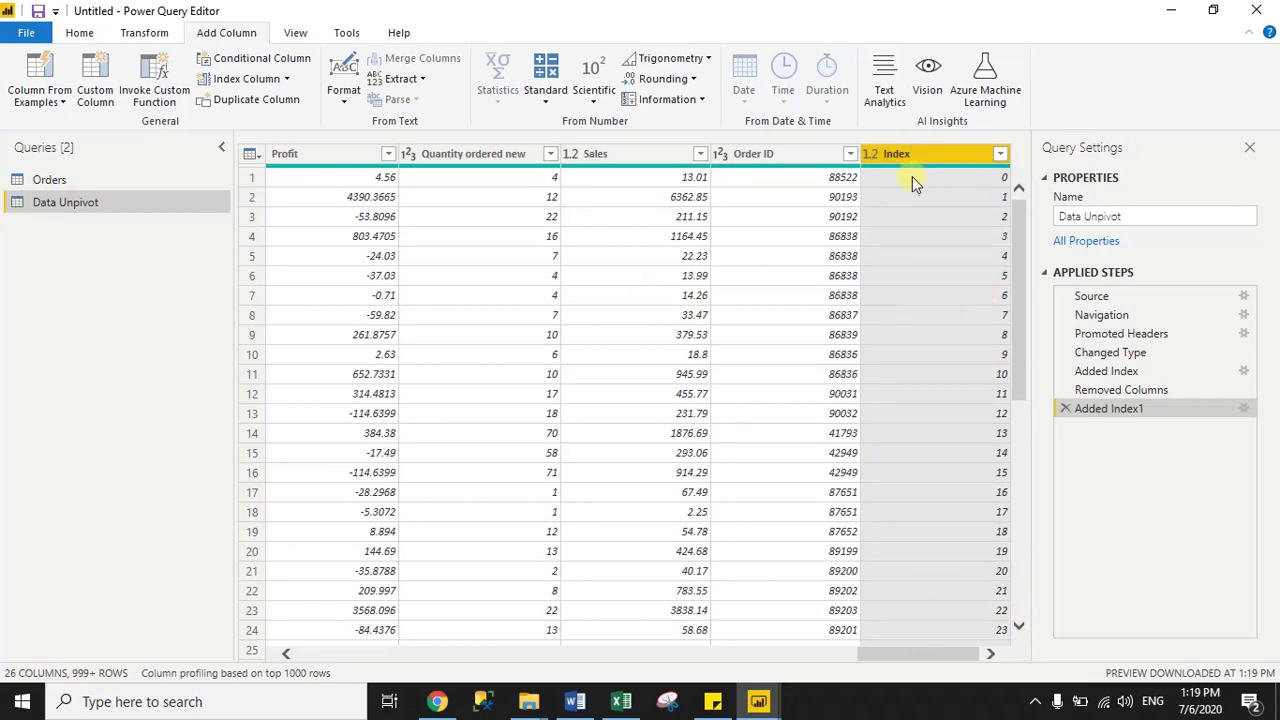
pyautogui.moveTo(937, 663); pyautogui.dragTo(719, 652)
pyautogui.click(721, 153)
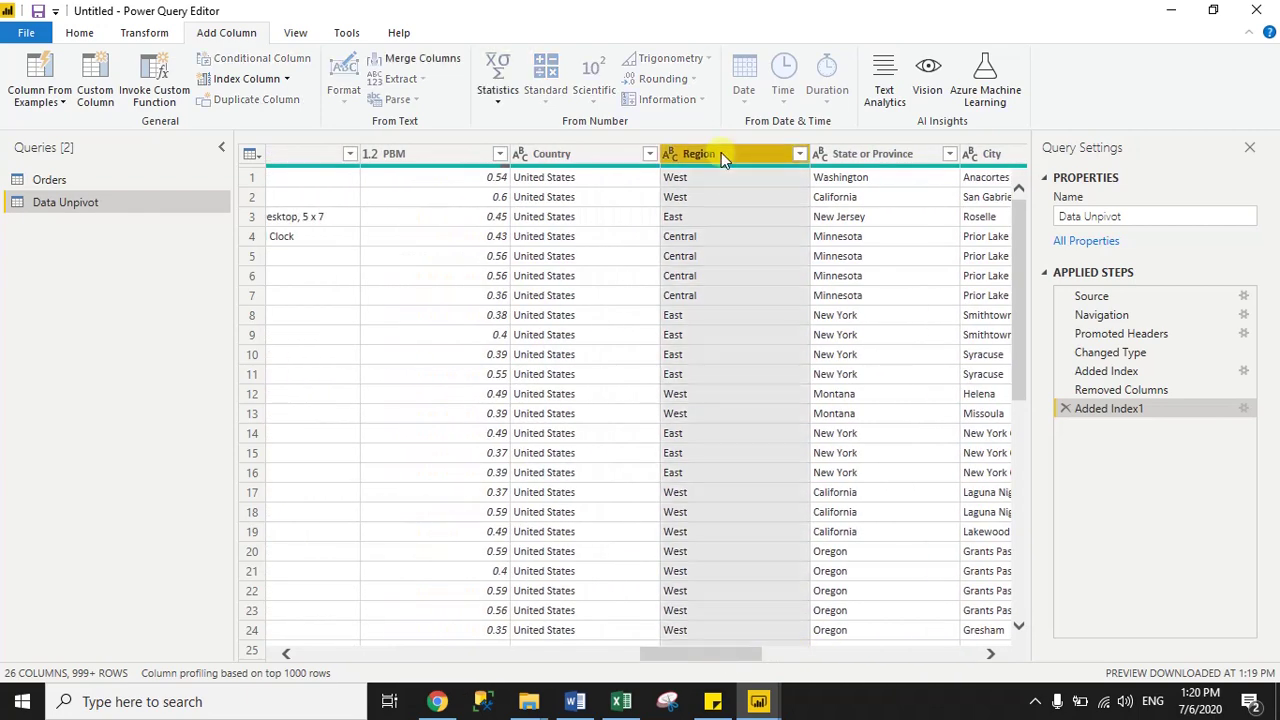
pyautogui.moveTo(700, 654); pyautogui.dragTo(520, 653)
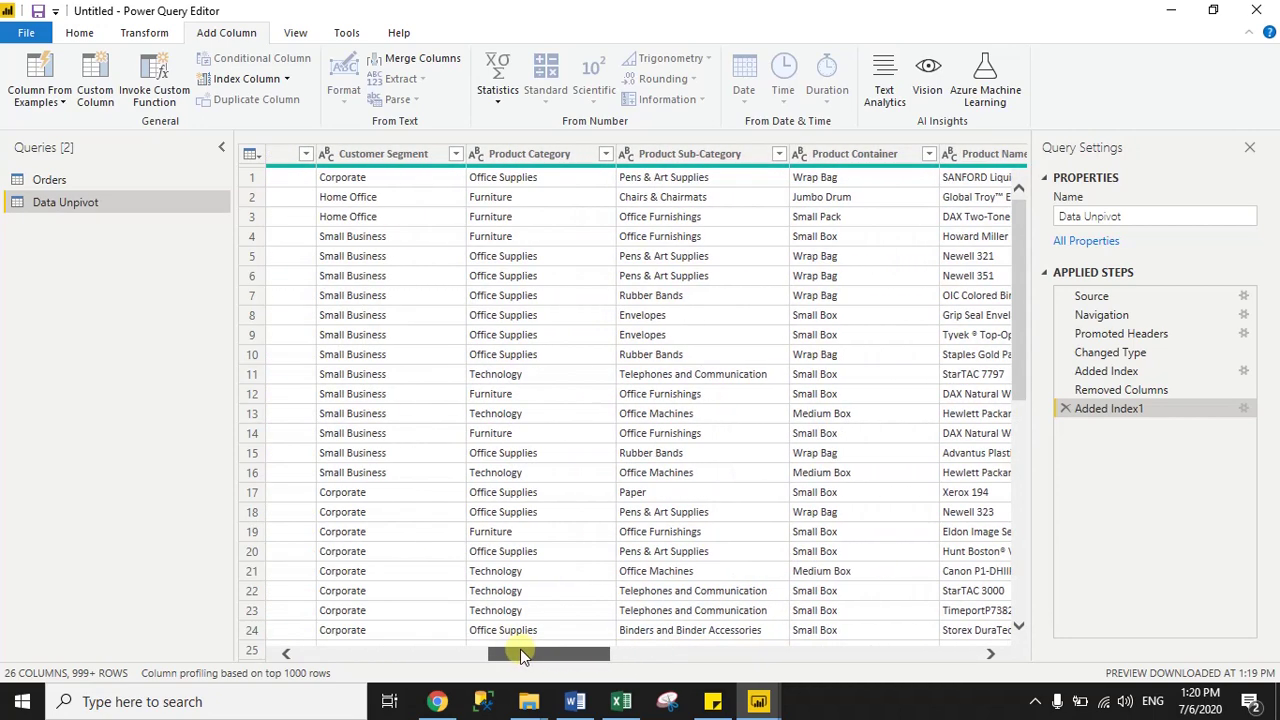
pyautogui.click(527, 154)
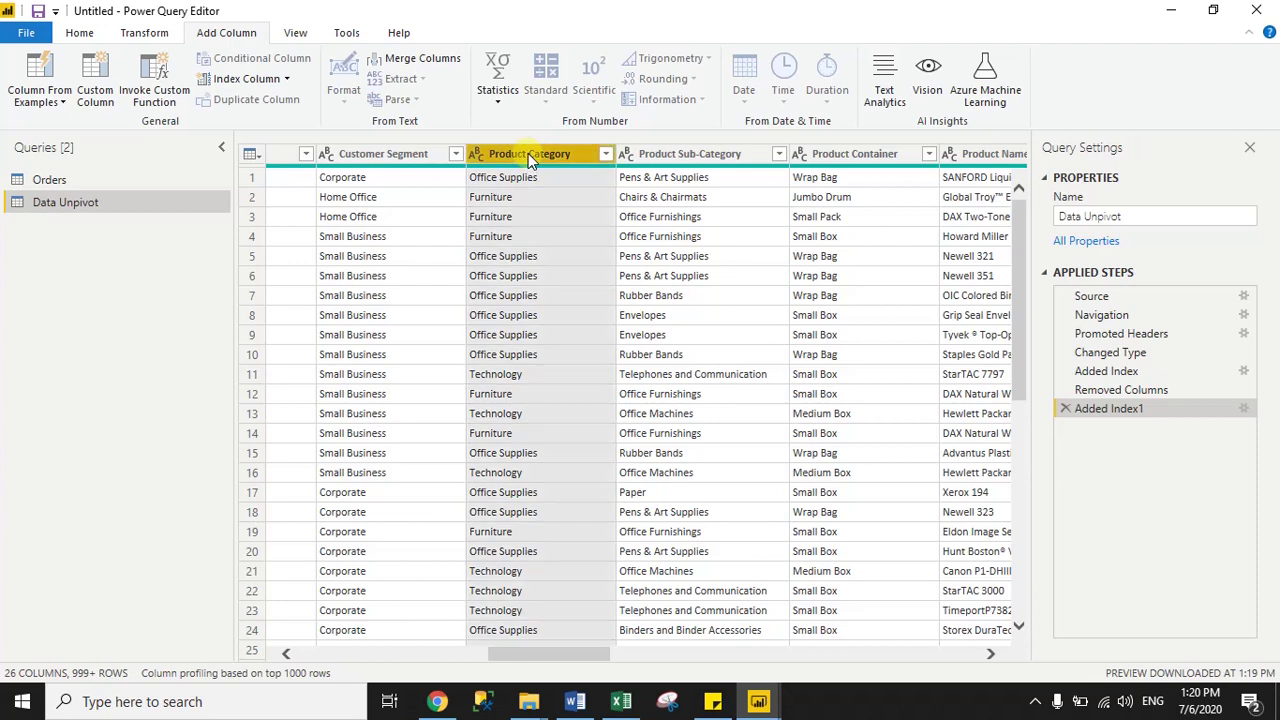
pyautogui.keyDown('ctrl'); pyautogui.click(684, 154); pyautogui.keyUp('ctrl')
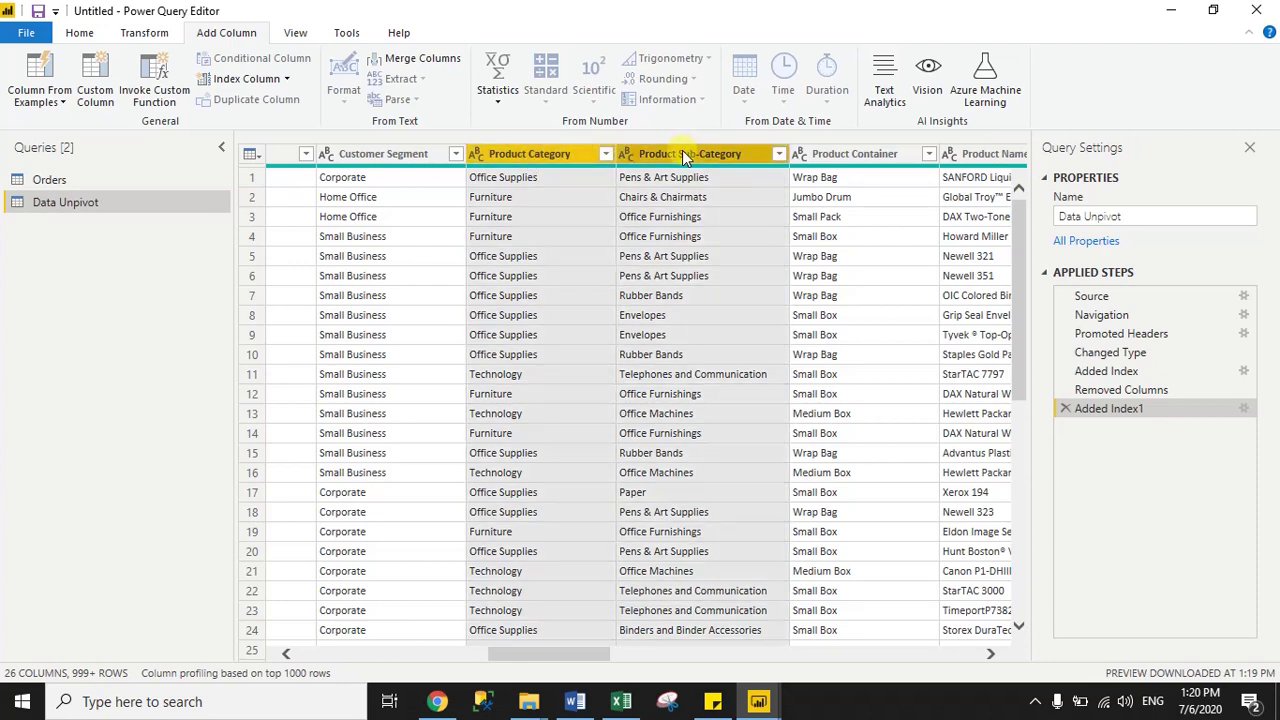
pyautogui.rightClick(683, 156)
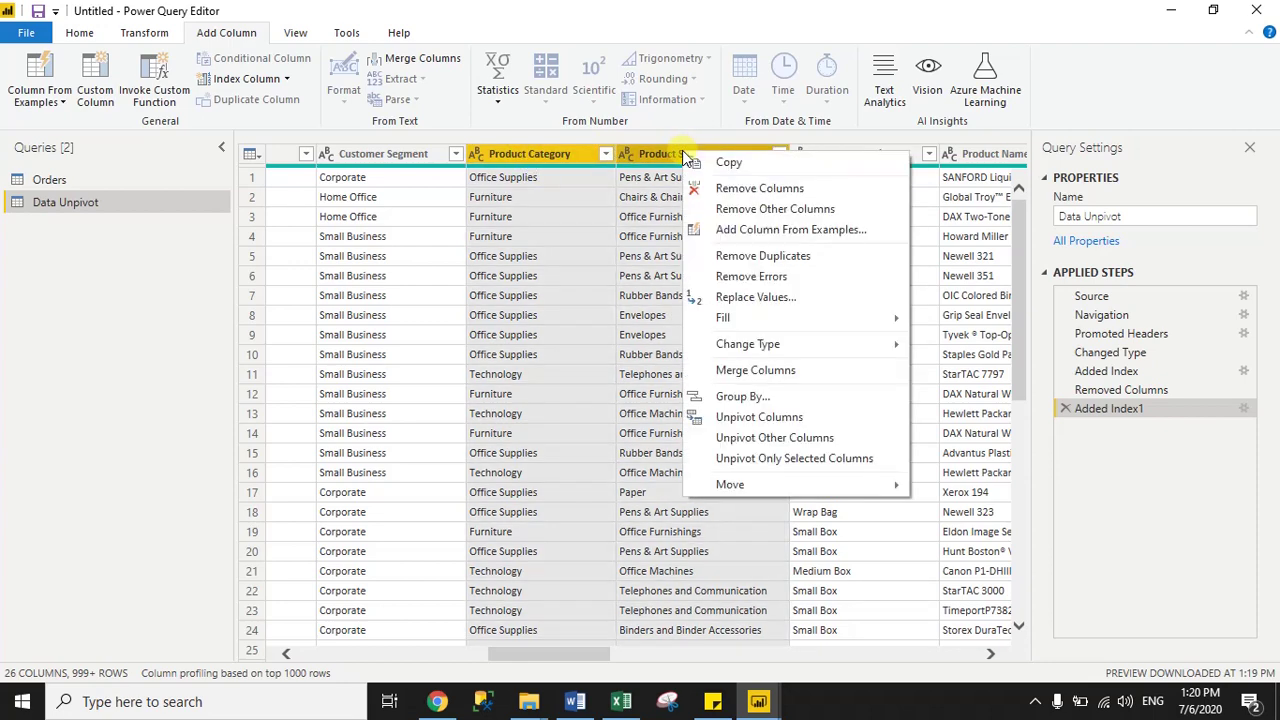
pyautogui.click(771, 209)
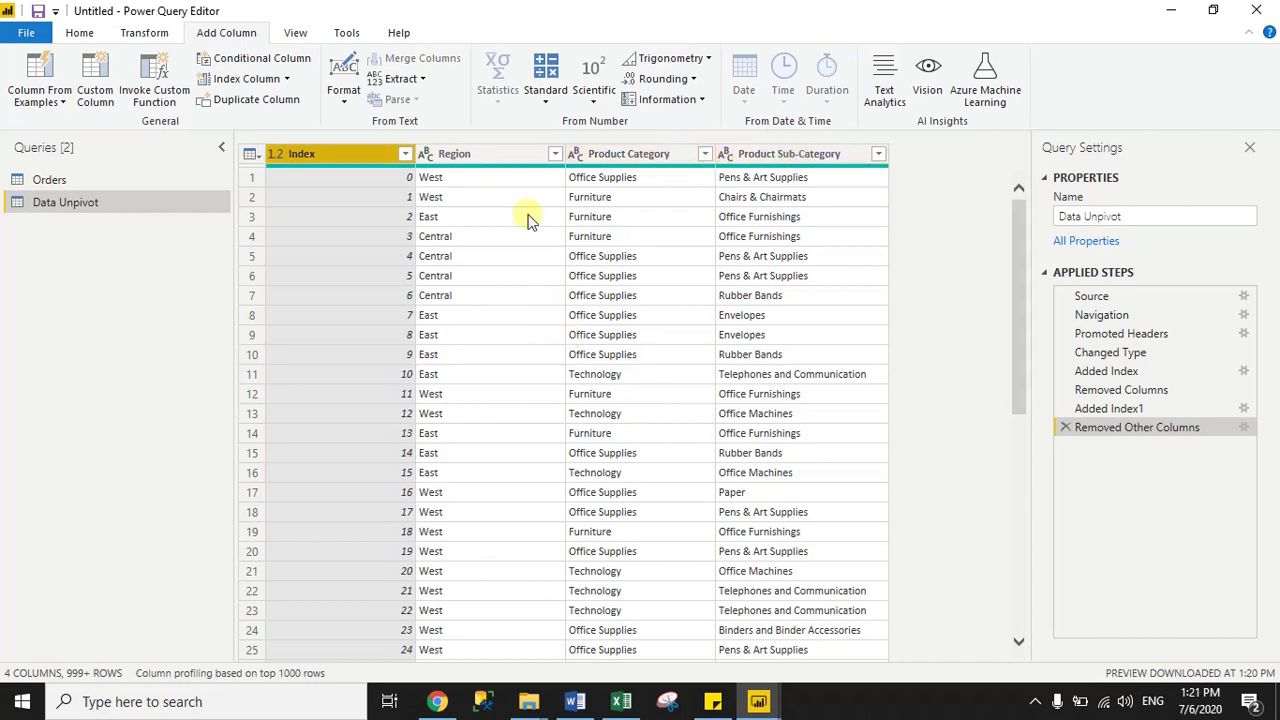
# Select the Region, Product Category and Product Sub-Category columns together.
pyautogui.click(481, 152)
pyautogui.keyDown('ctrl'); pyautogui.click(625, 157); pyautogui.keyUp('ctrl')
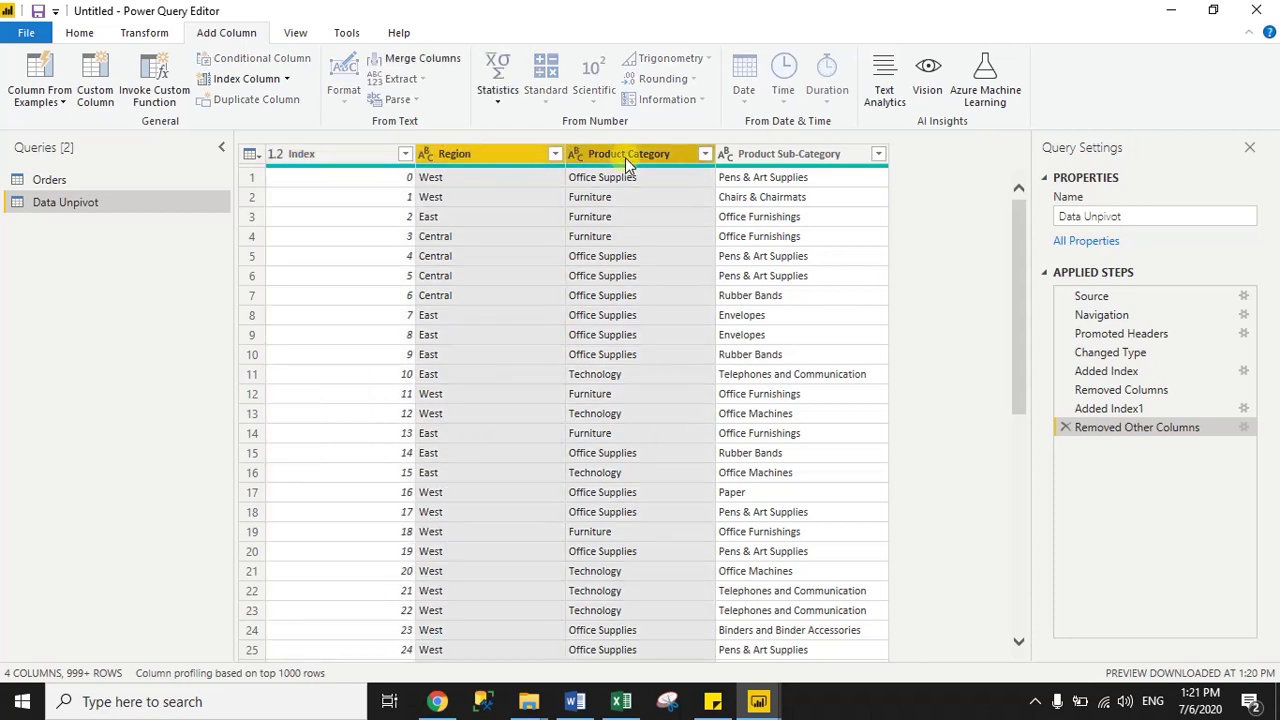
pyautogui.keyDown('ctrl'); pyautogui.click(772, 160); pyautogui.keyUp('ctrl')
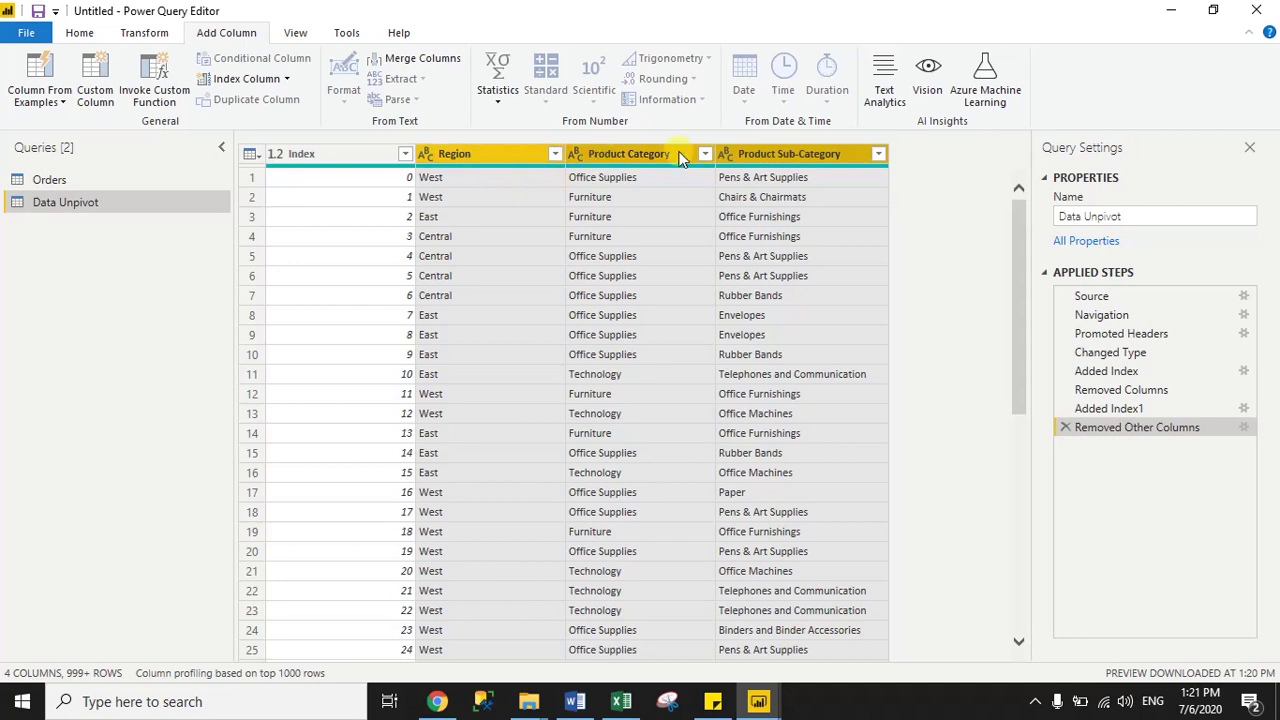
# Unpivot Region, Product Category and Product Sub-Category into Attribute and Value columns.
pyautogui.click(140, 33)
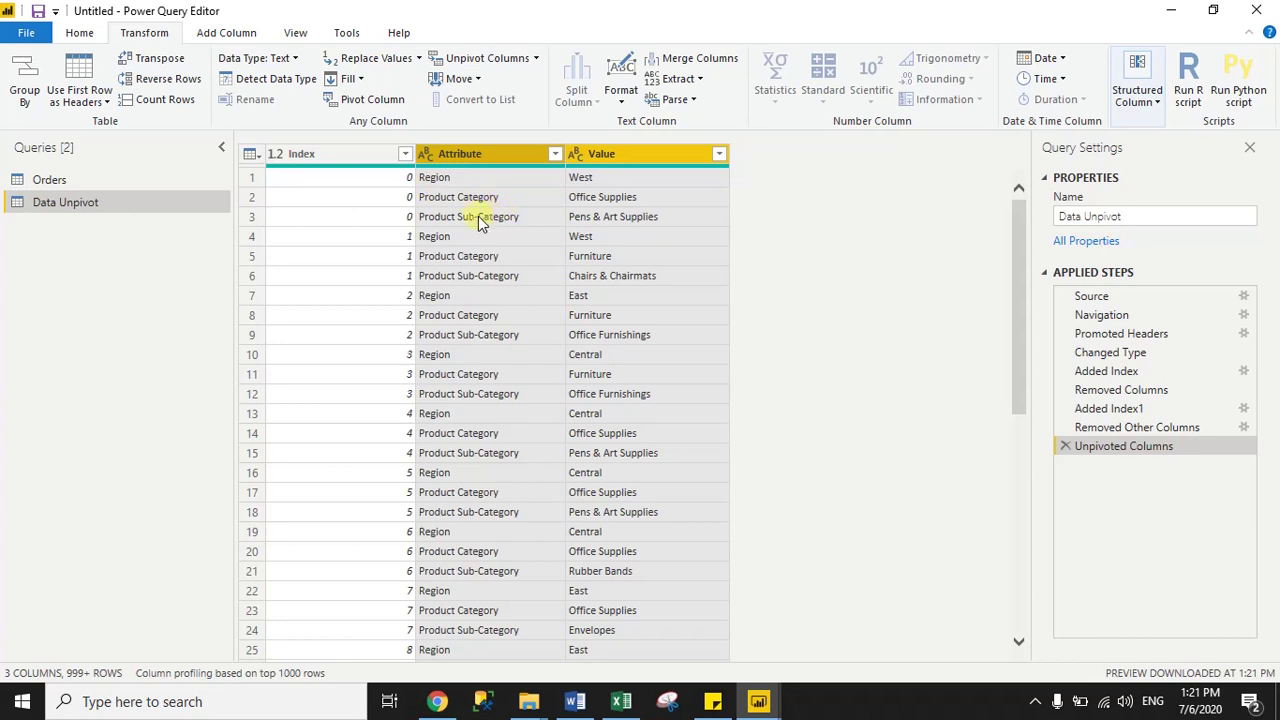
# Inspect the Orders query's columns, then return to the unpivoted Data Unpivot query.
pyautogui.click(55, 181)
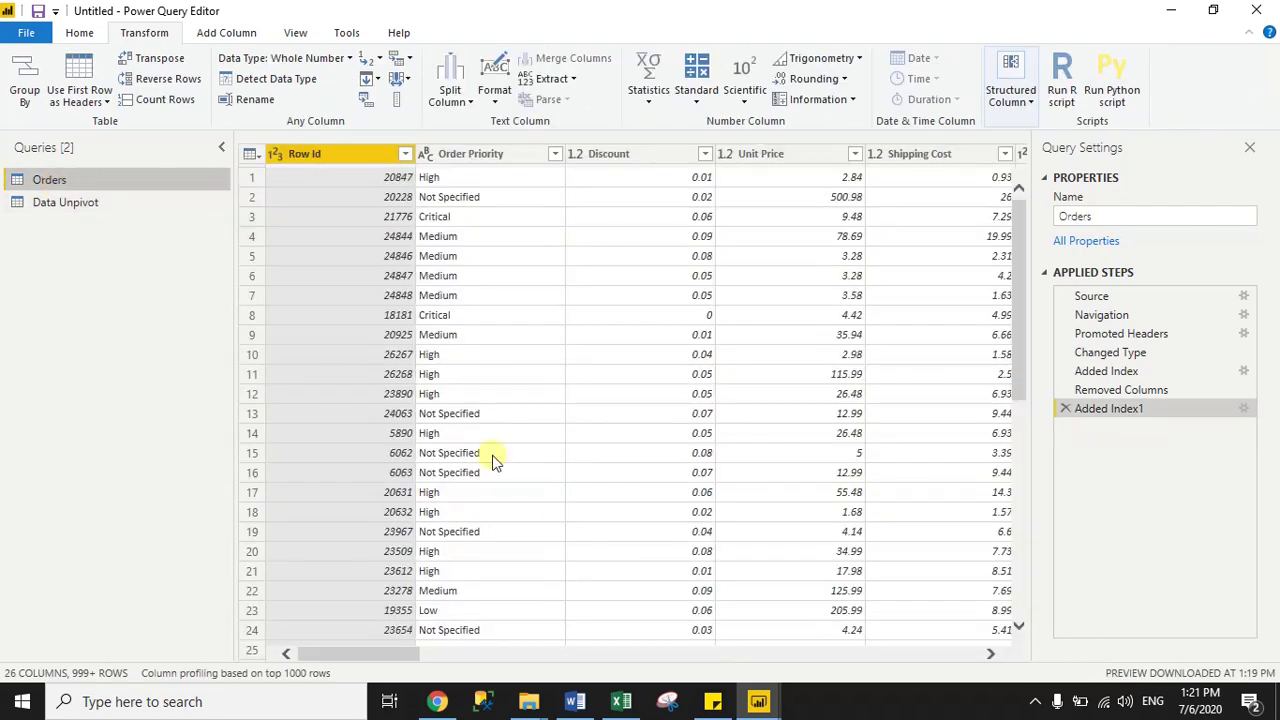
pyautogui.moveTo(393, 652); pyautogui.dragTo(1000, 644)
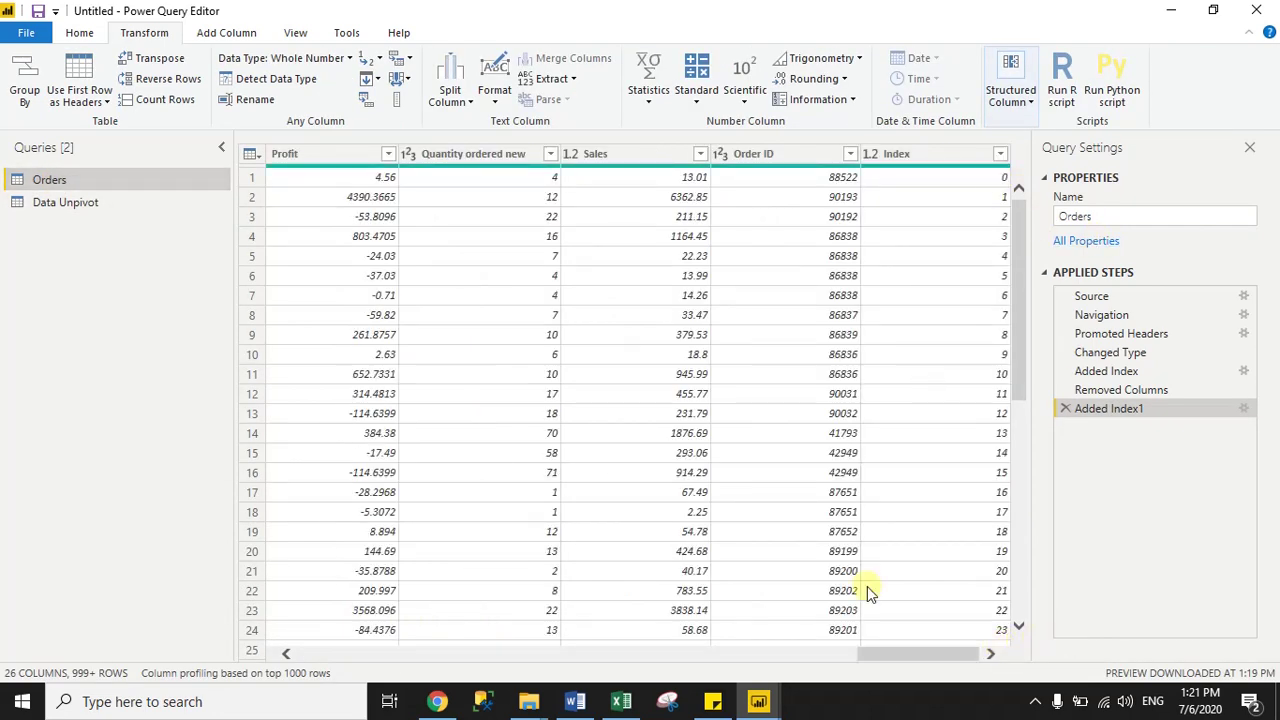
pyautogui.moveTo(899, 657); pyautogui.dragTo(663, 640)
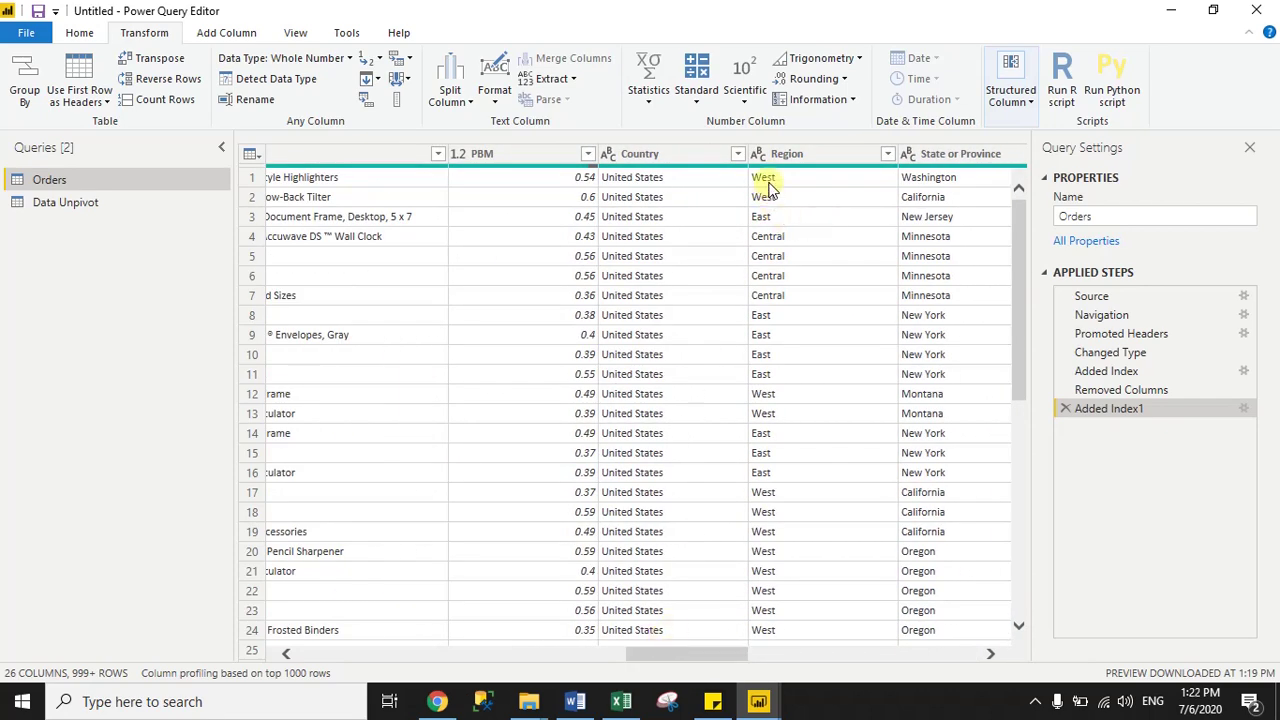
pyautogui.moveTo(652, 645); pyautogui.dragTo(496, 648)
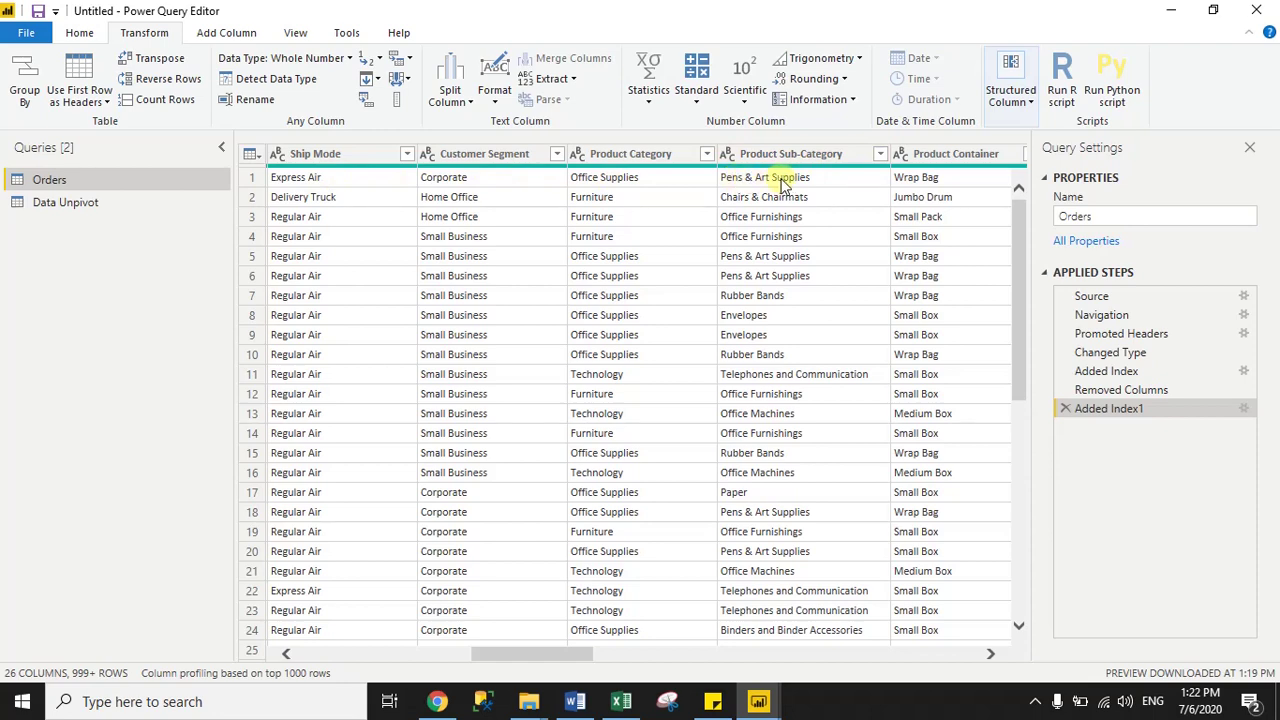
pyautogui.click(60, 202)
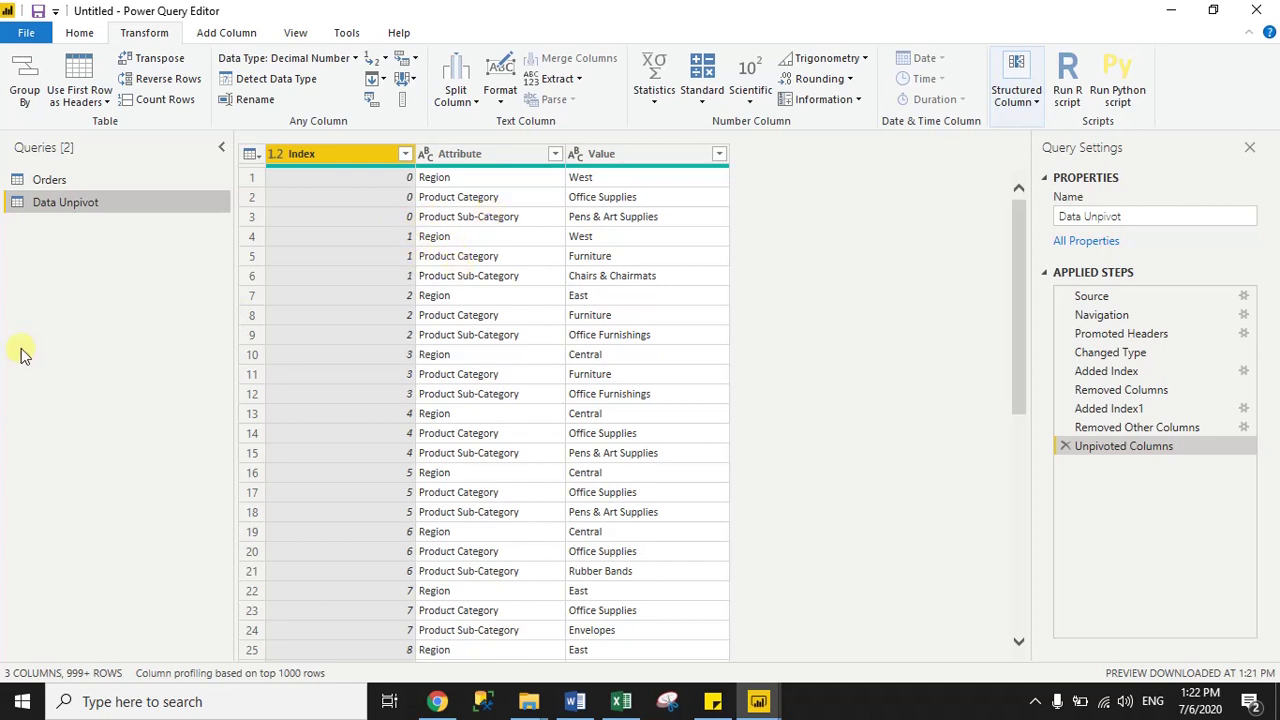
pyautogui.click(79, 33)
# Close & Apply the query changes so Data Unpivot and Orders load into the report.
pyautogui.click(40, 102)
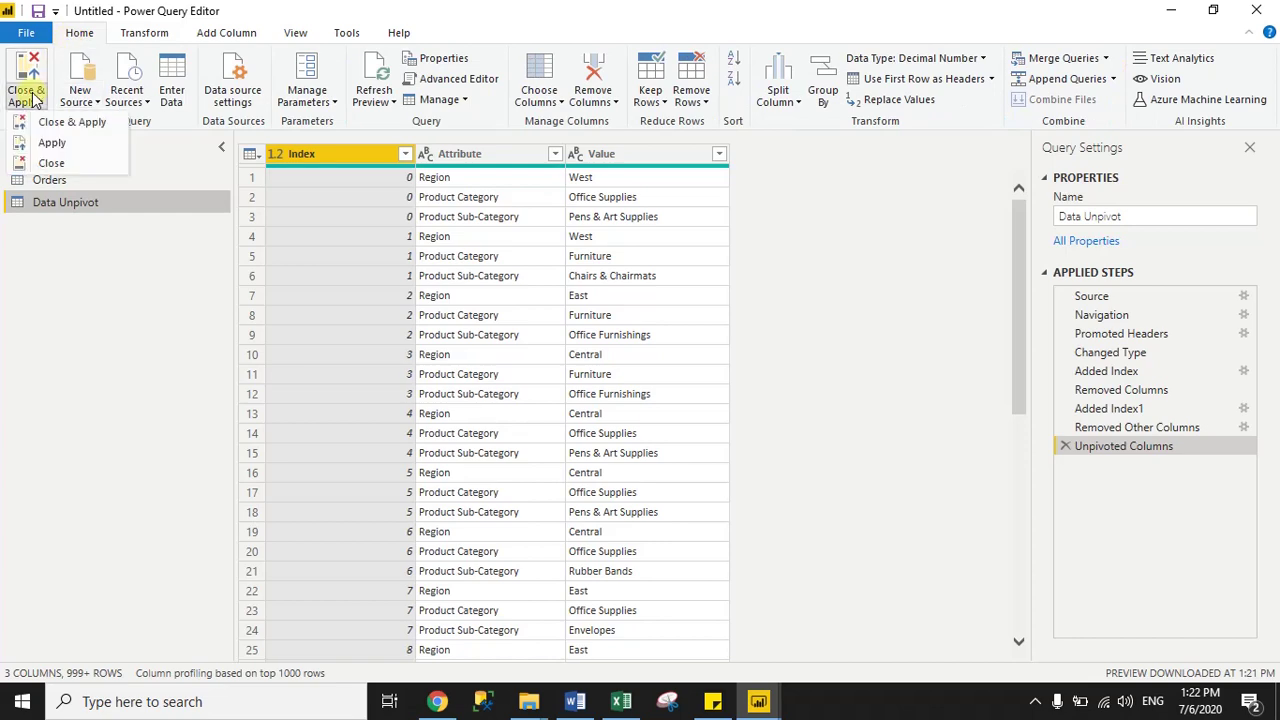
pyautogui.click(48, 127)
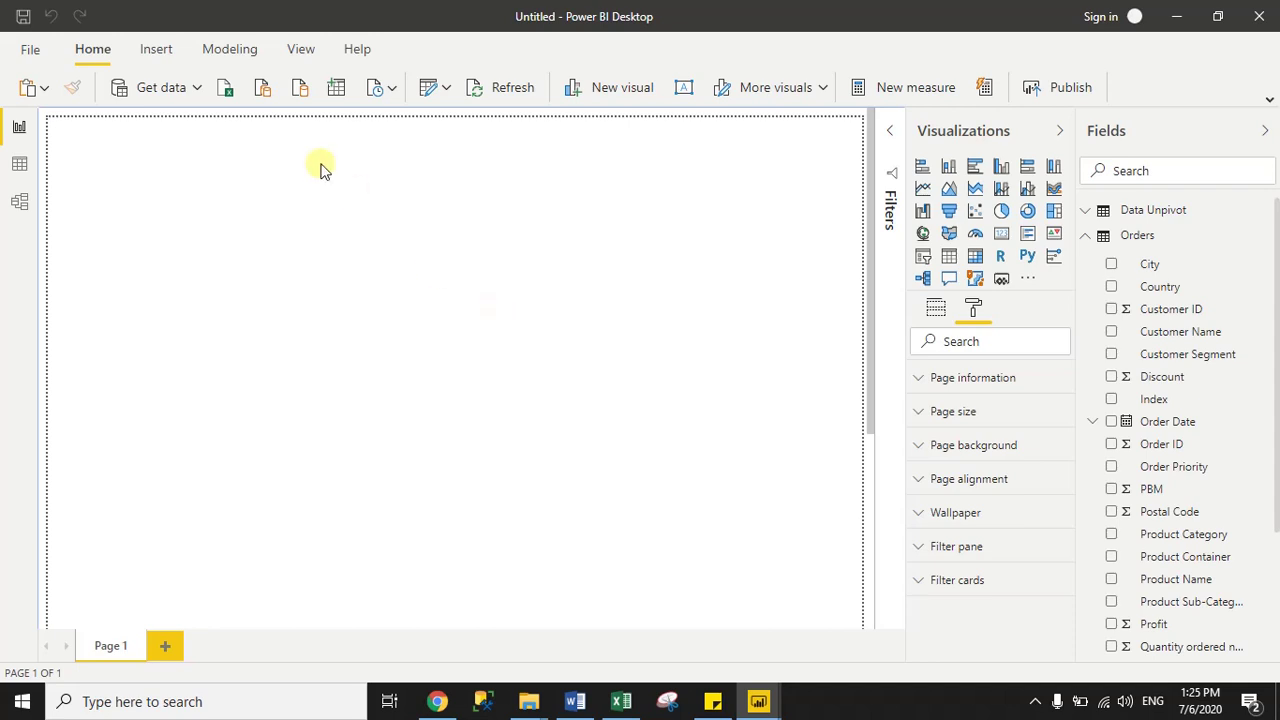
pyautogui.click(240, 60)
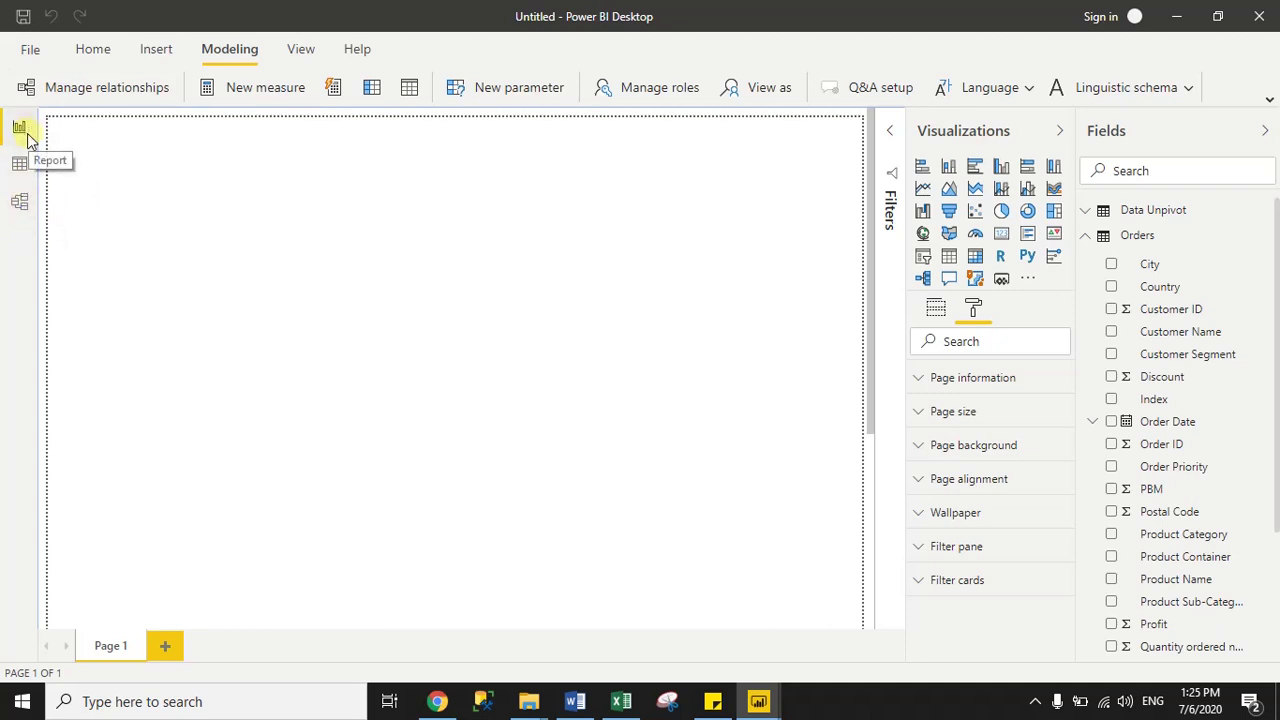
# In Model view, replace the existing relationship with a one-to-many Orders–Data Unpivot link on Index.
pyautogui.click(20, 203)
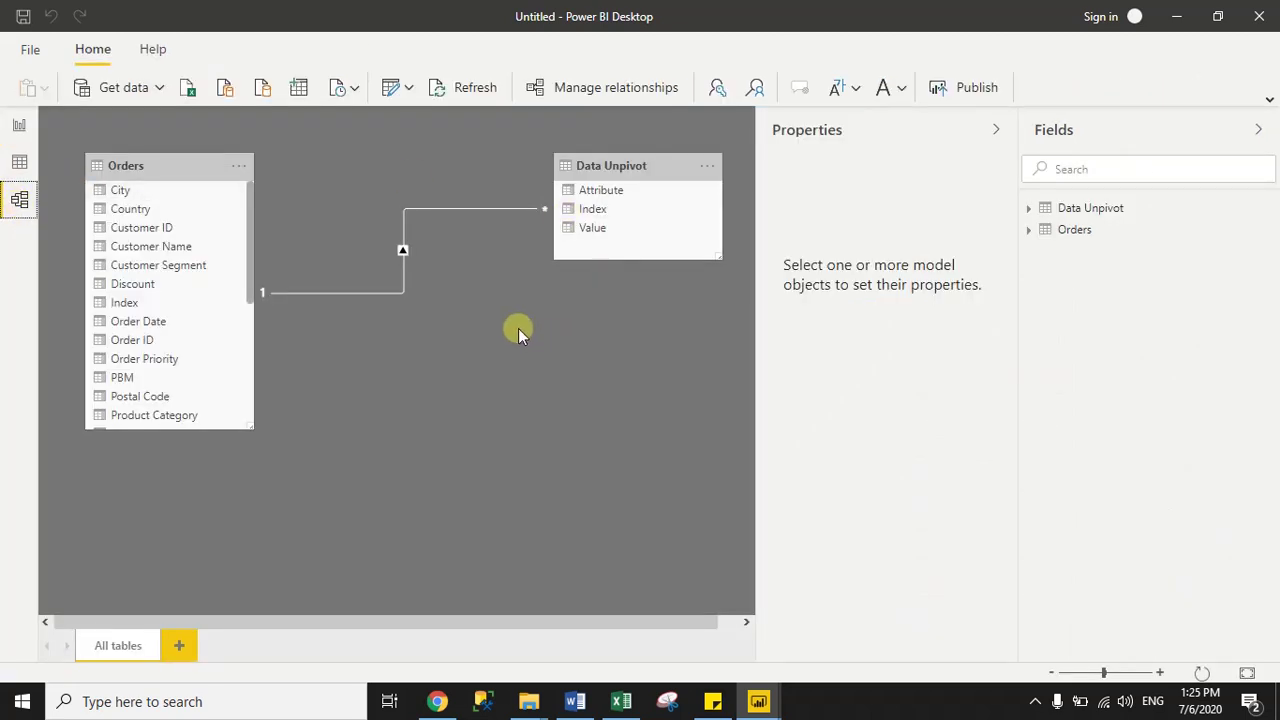
pyautogui.moveTo(648, 166); pyautogui.dragTo(608, 168)
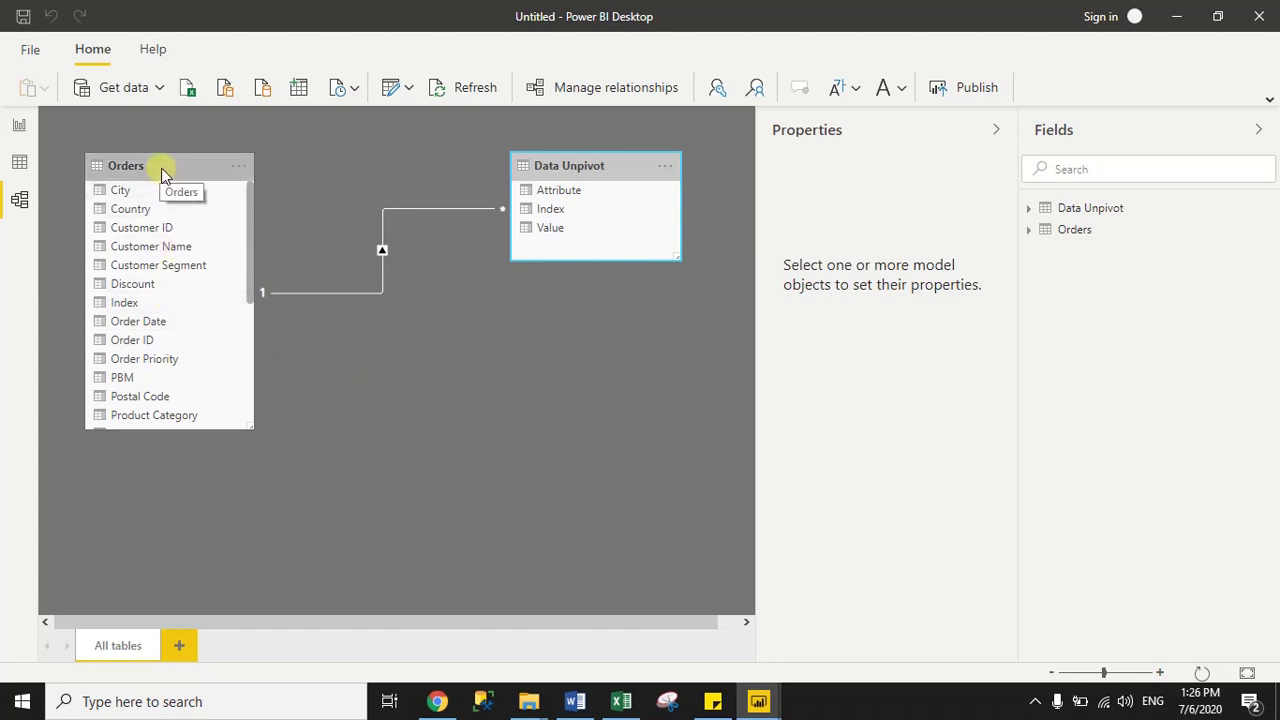
pyautogui.rightClick(382, 248)
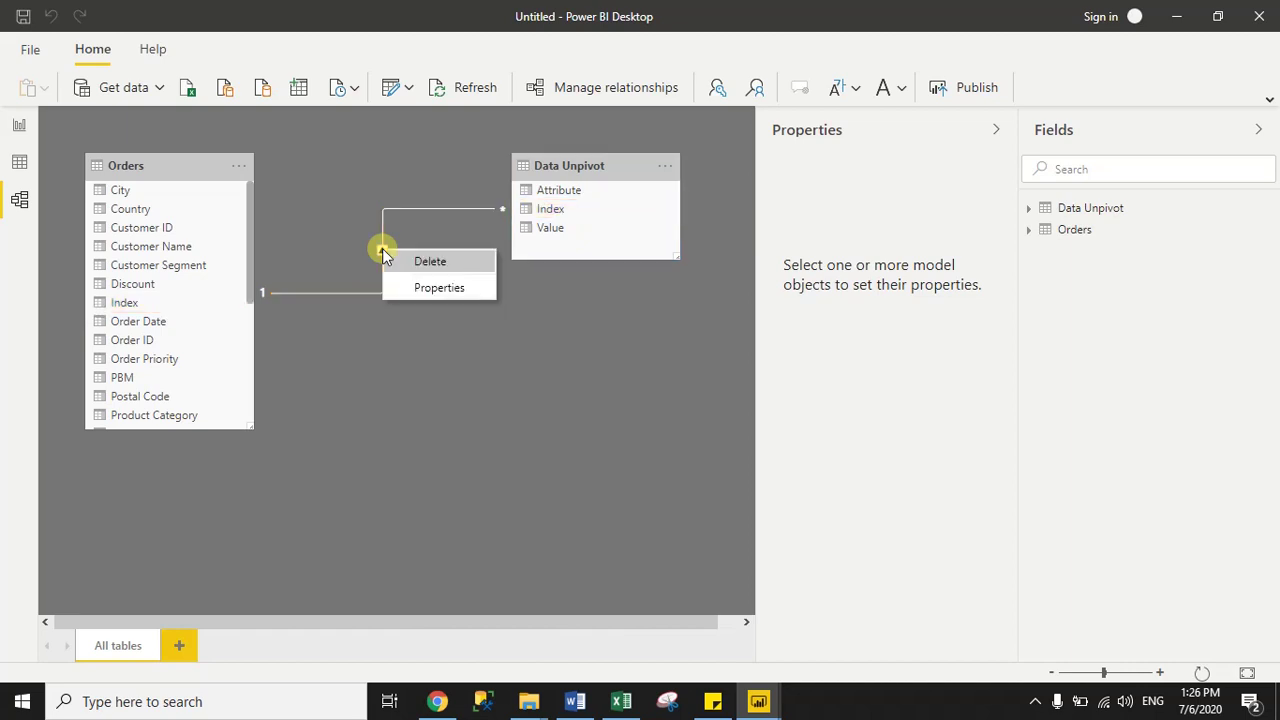
pyautogui.click(430, 264)
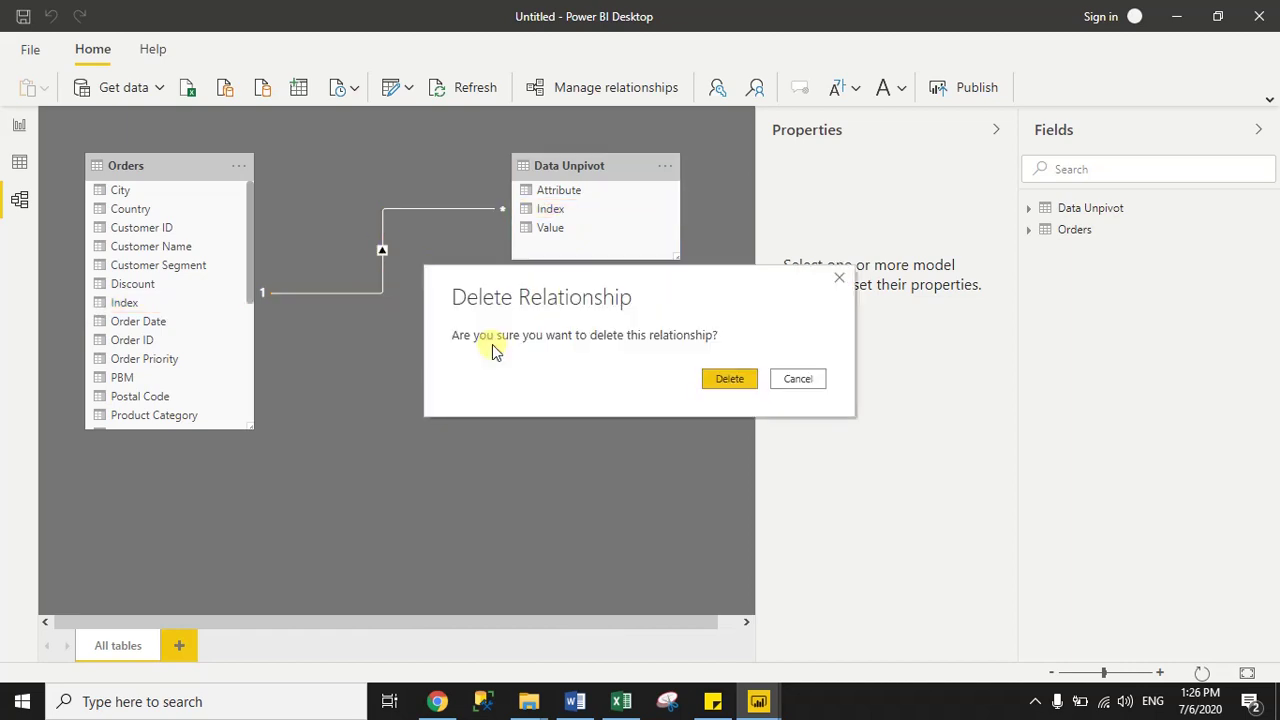
pyautogui.click(720, 380)
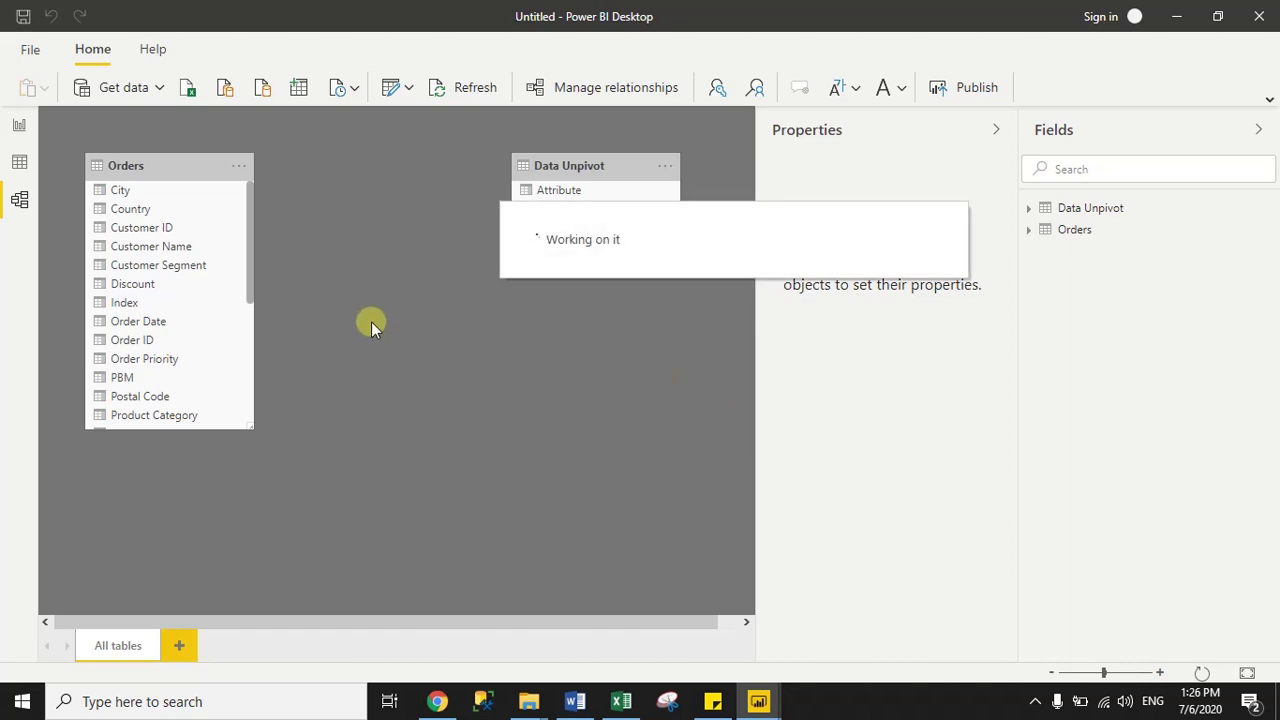
pyautogui.moveTo(117, 310); pyautogui.dragTo(537, 213)
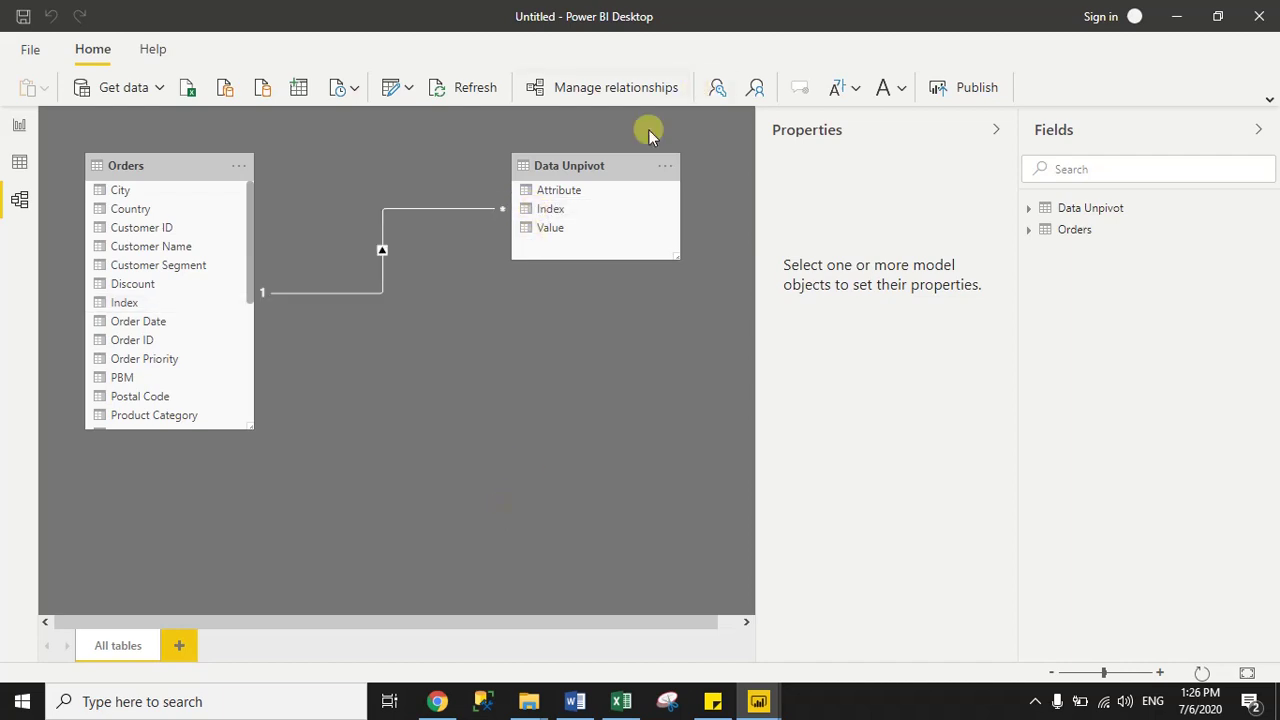
pyautogui.moveTo(626, 163)
pyautogui.mouseDown()
pyautogui.moveTo(640, 197)
pyautogui.moveTo(647, 163)
pyautogui.mouseUp()
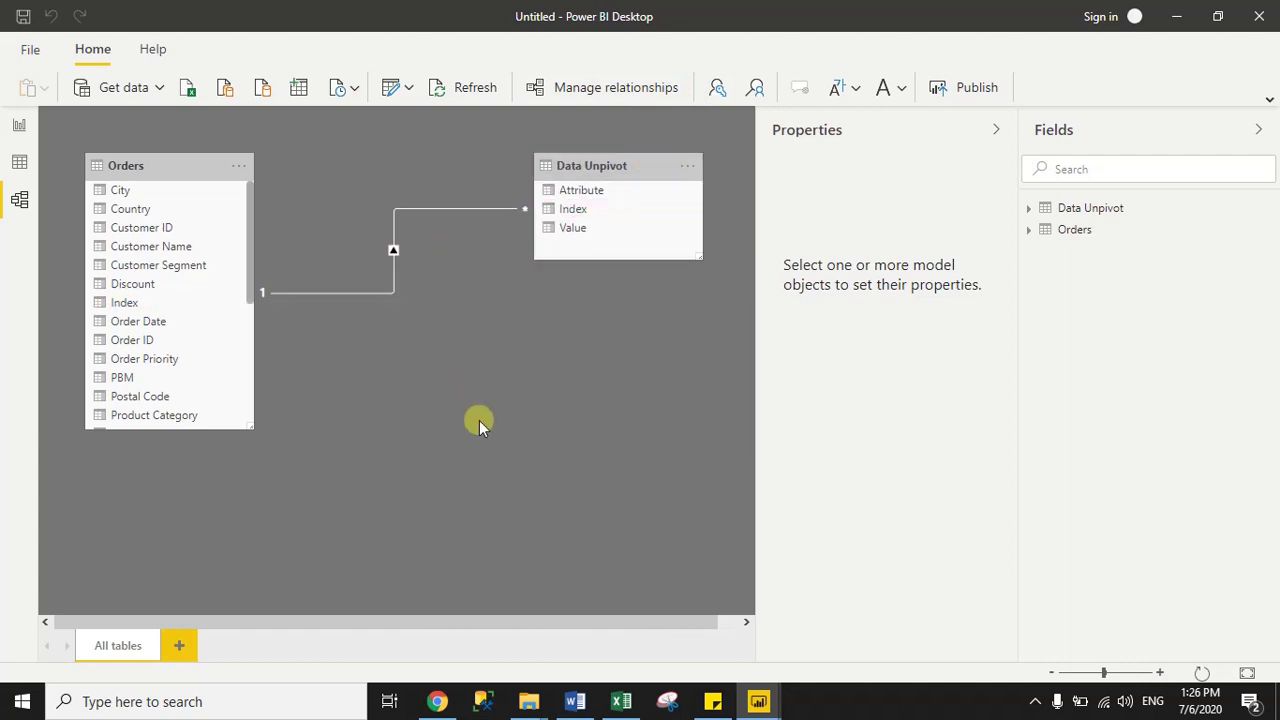
pyautogui.click(20, 128)
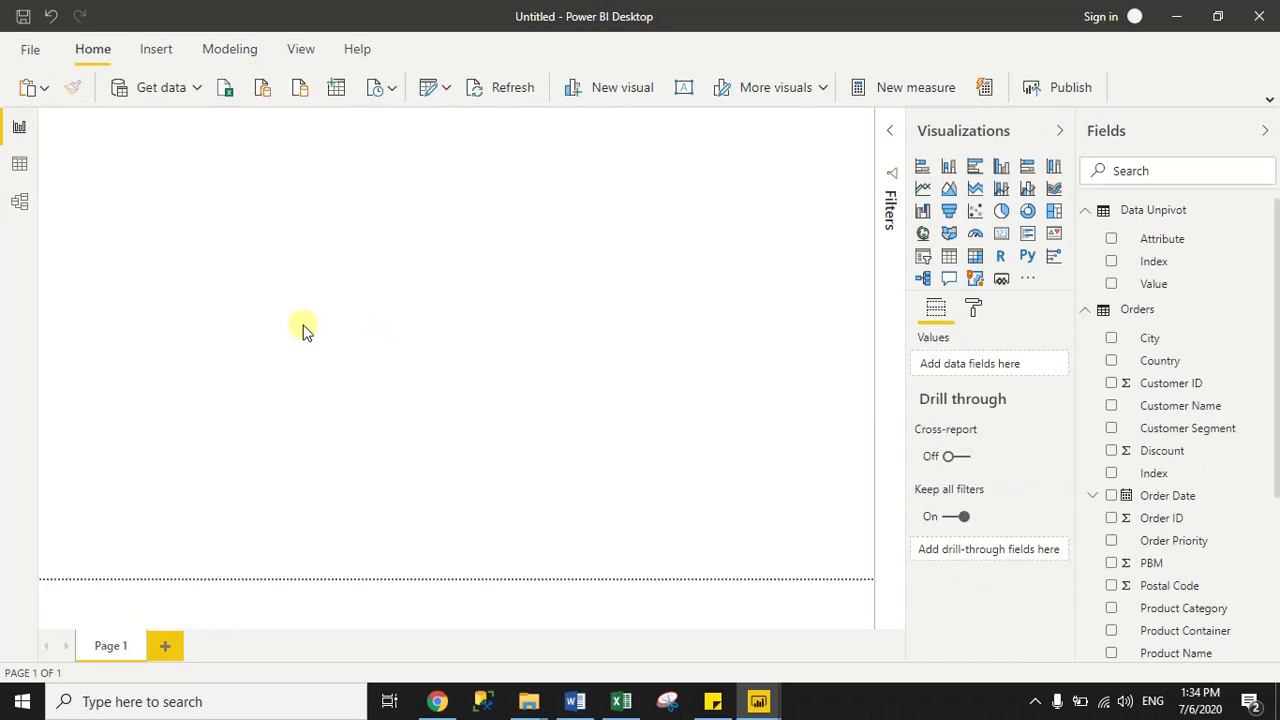
# Add a slicer on the Attribute field at the top-right of the page.
pyautogui.click(926, 262)
pyautogui.moveTo(136, 197); pyautogui.dragTo(749, 206)
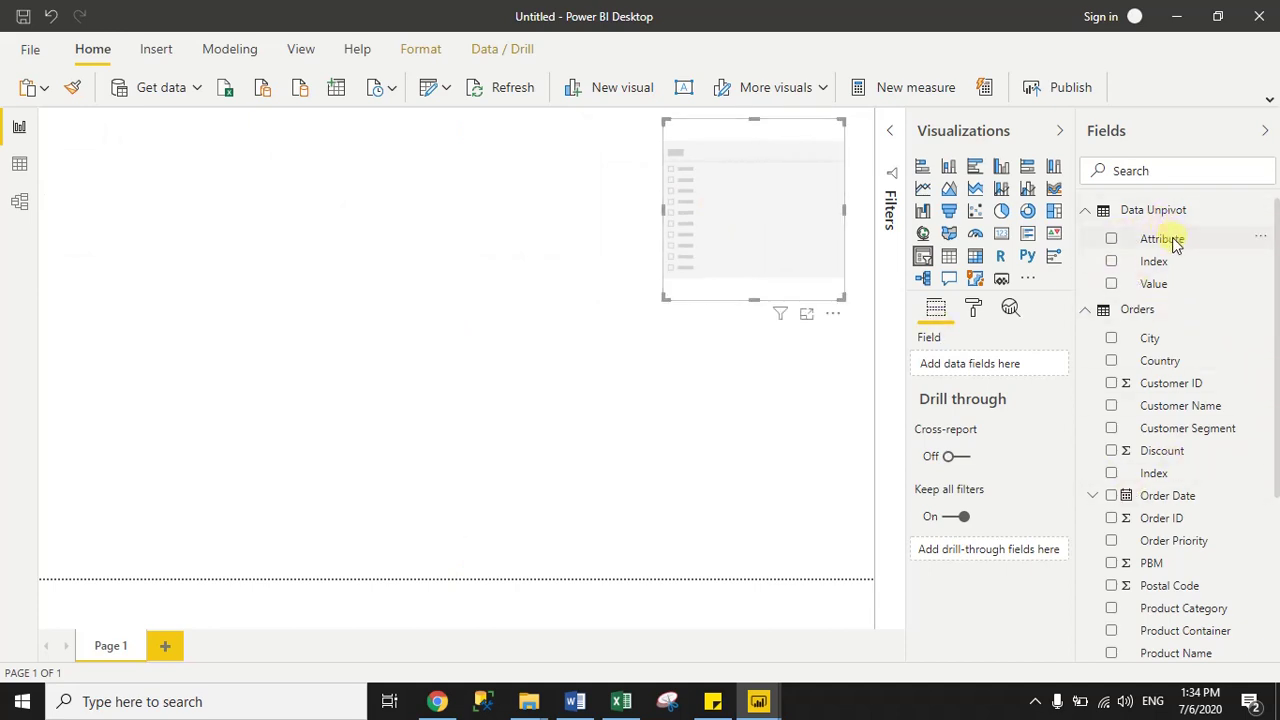
pyautogui.moveTo(1175, 245); pyautogui.dragTo(988, 367)
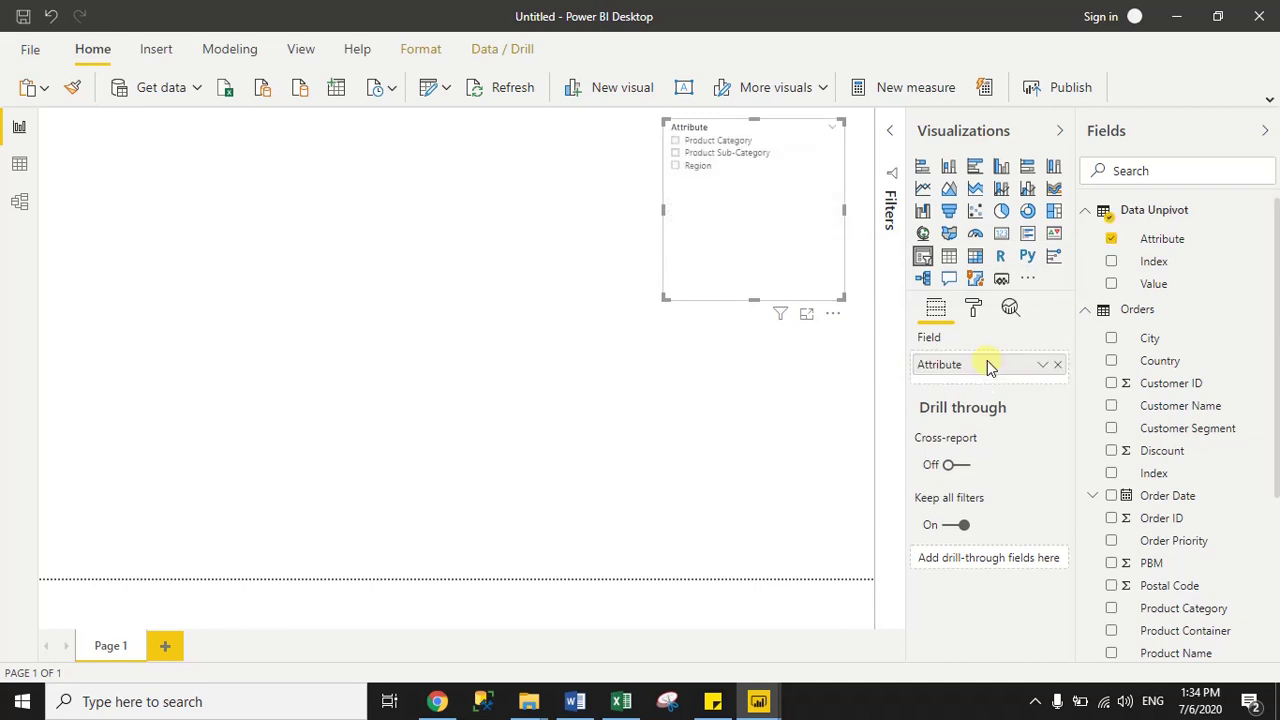
pyautogui.moveTo(842, 299); pyautogui.dragTo(838, 213)
pyautogui.click(714, 356)
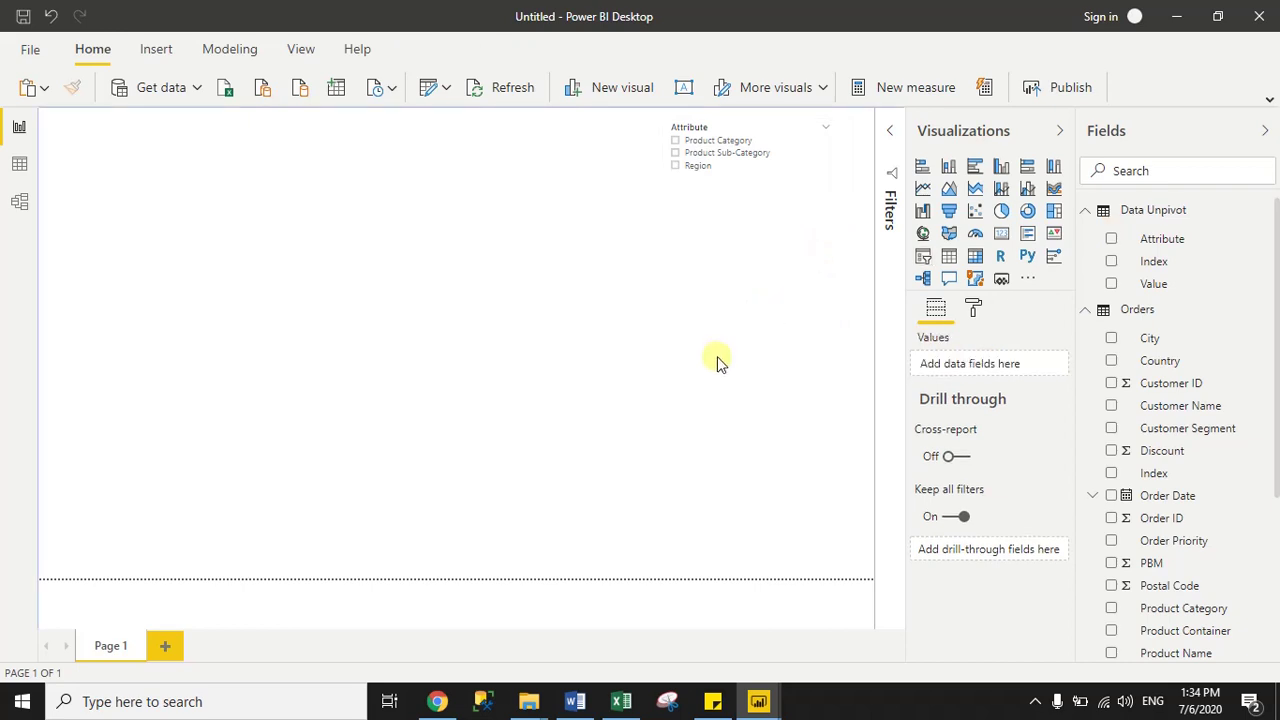
# Add a large matrix with City as rows, Value as columns and Sales as values.
pyautogui.click(975, 256)
pyautogui.moveTo(234, 314); pyautogui.dragTo(215, 198)
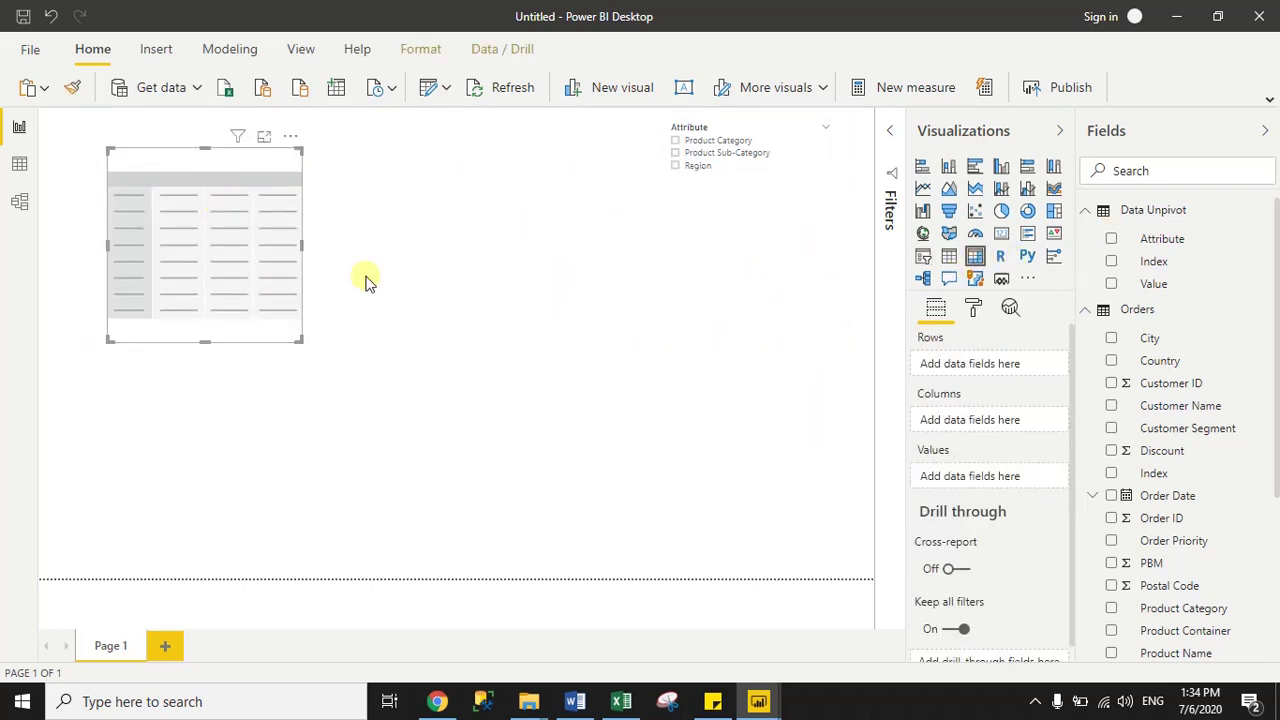
pyautogui.moveTo(299, 340); pyautogui.dragTo(397, 364)
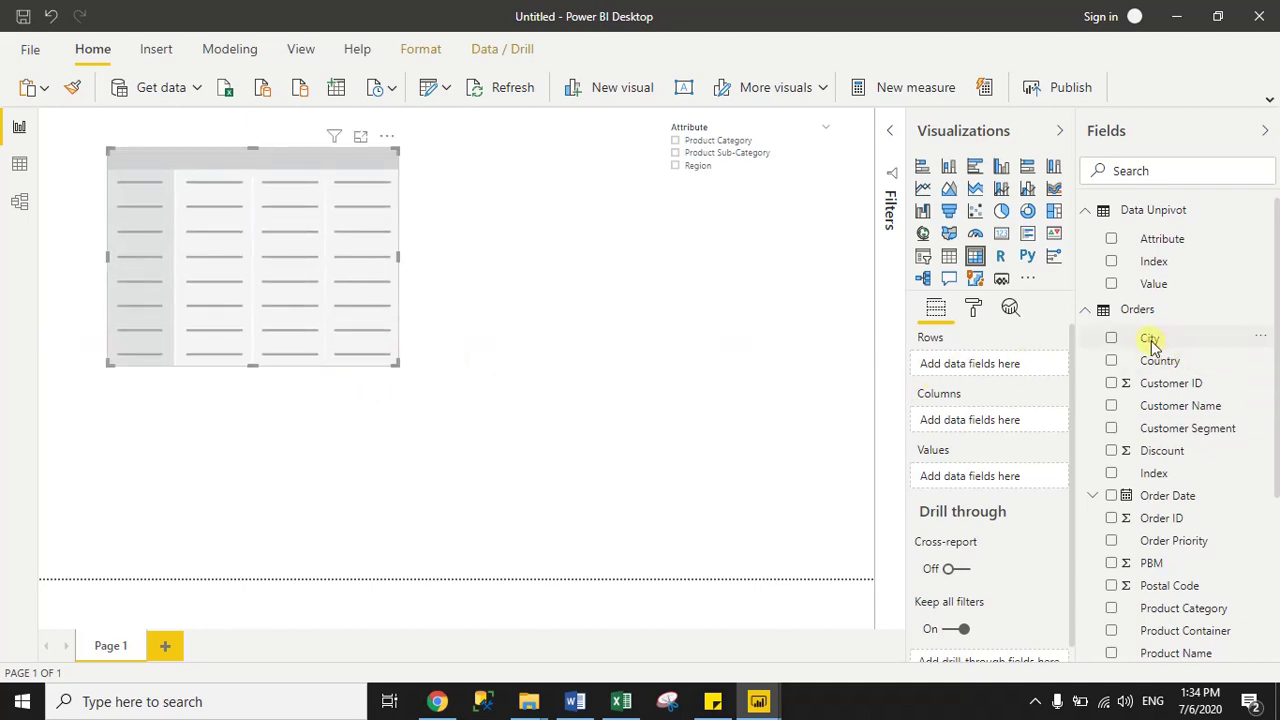
pyautogui.moveTo(1151, 338); pyautogui.dragTo(981, 366)
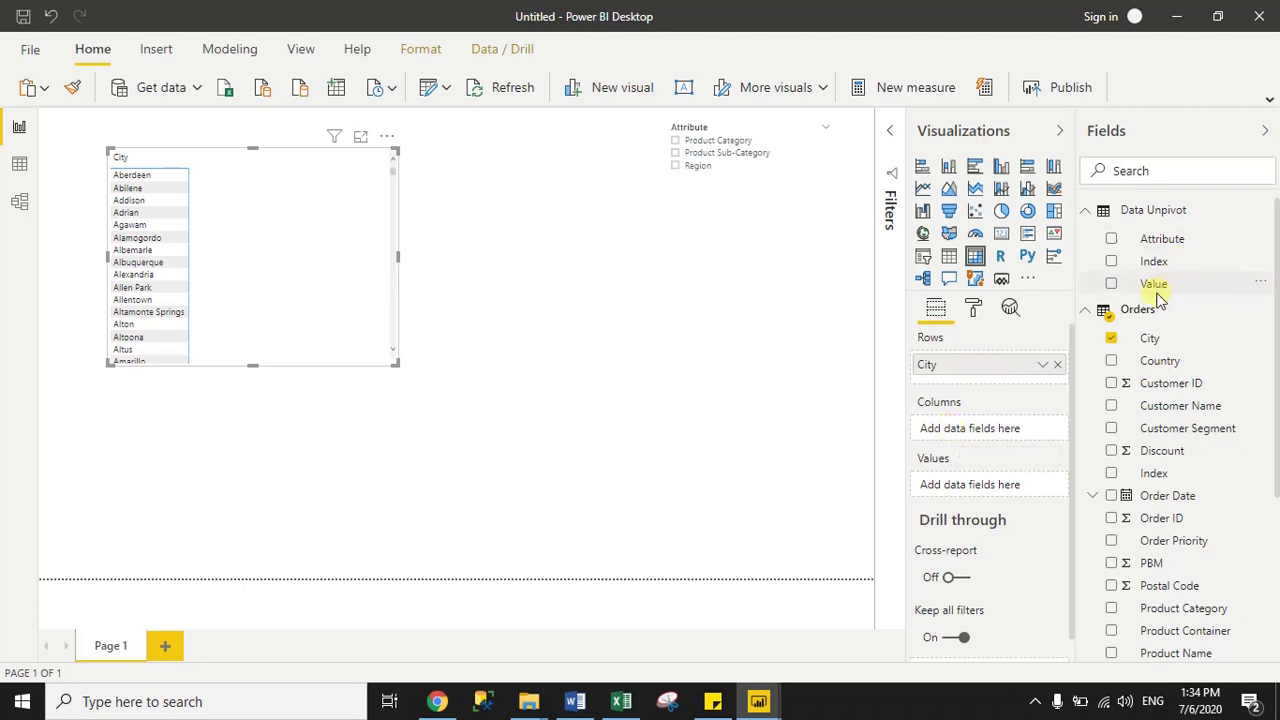
pyautogui.moveTo(1156, 285); pyautogui.dragTo(967, 430)
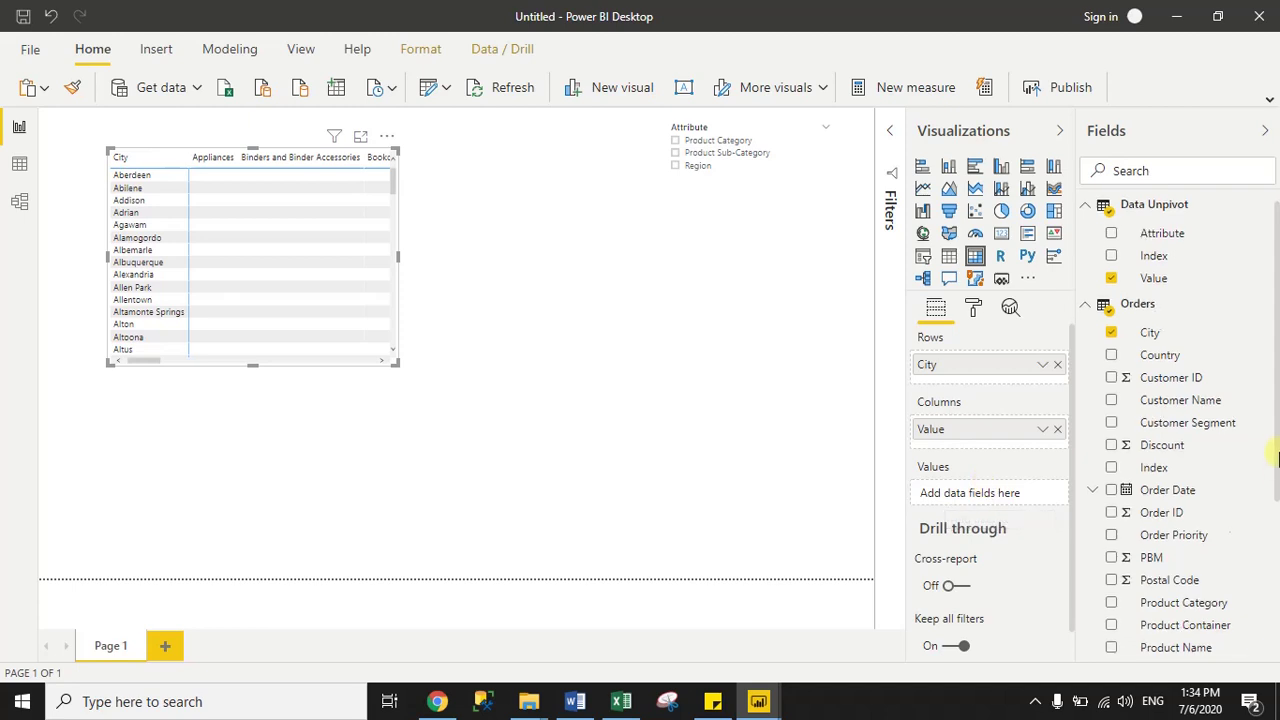
pyautogui.scroll(-3, 1155, 632)
pyautogui.moveTo(1152, 632); pyautogui.dragTo(986, 492)
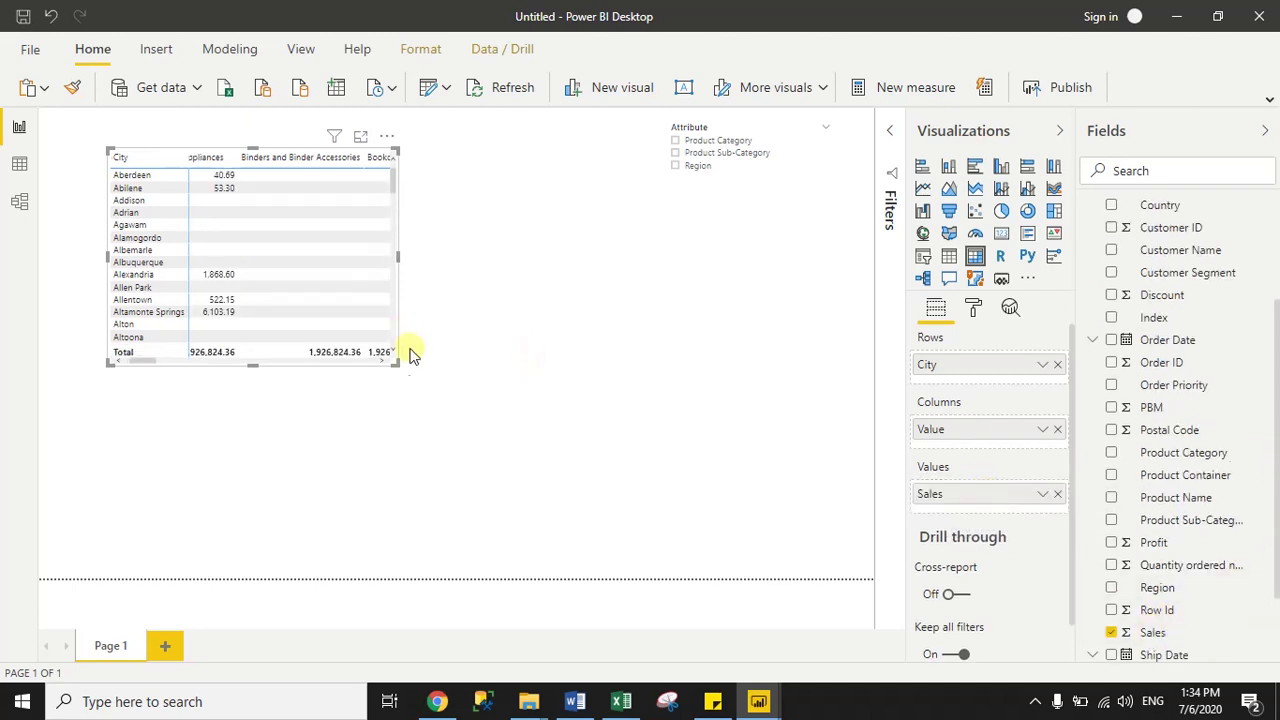
pyautogui.moveTo(399, 362); pyautogui.dragTo(648, 400)
pyautogui.click(703, 205)
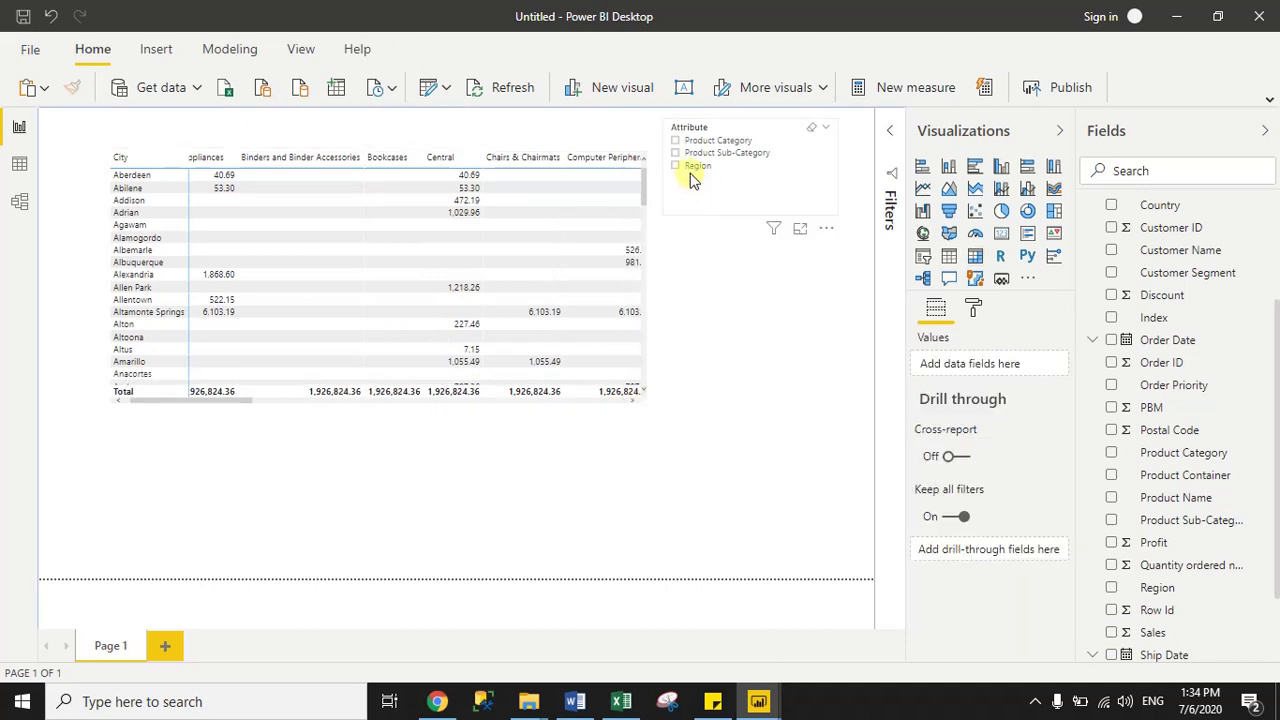
# Cycle the Attribute slicer through Region, Product Sub-Category and Product Category, and restore the matrix's smaller size.
pyautogui.click(688, 170)
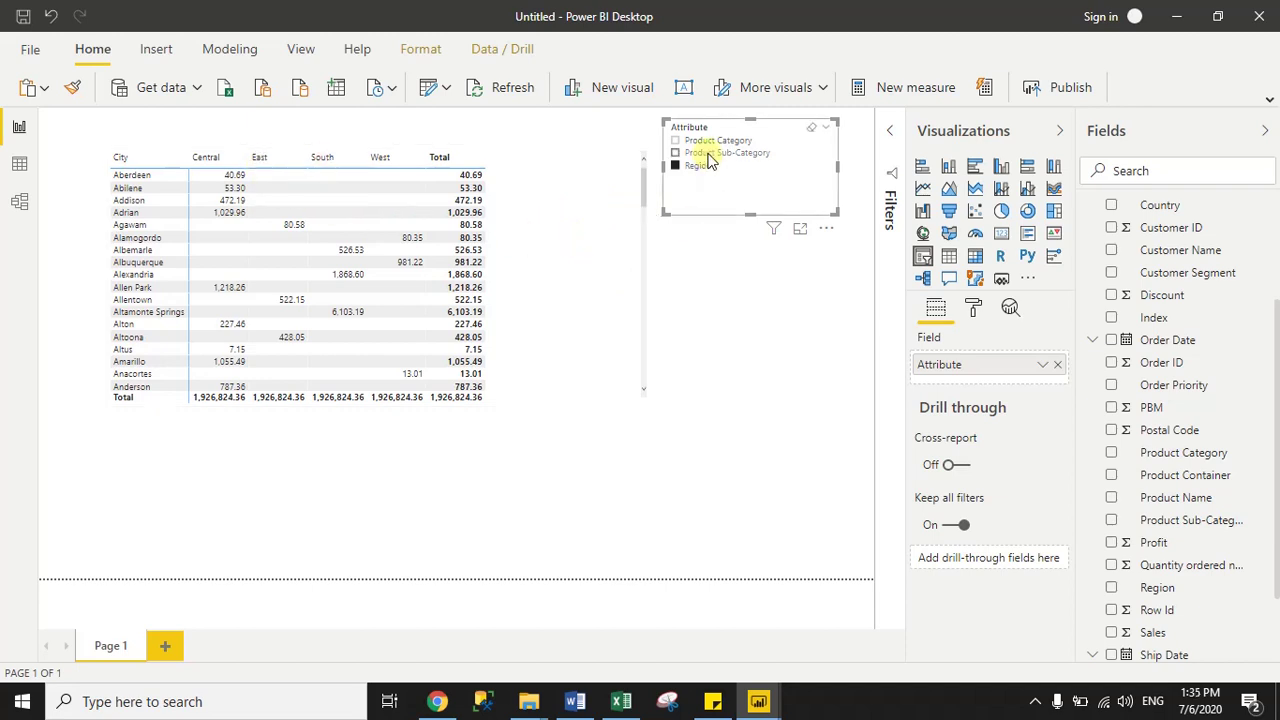
pyautogui.click(707, 155)
pyautogui.click(706, 142)
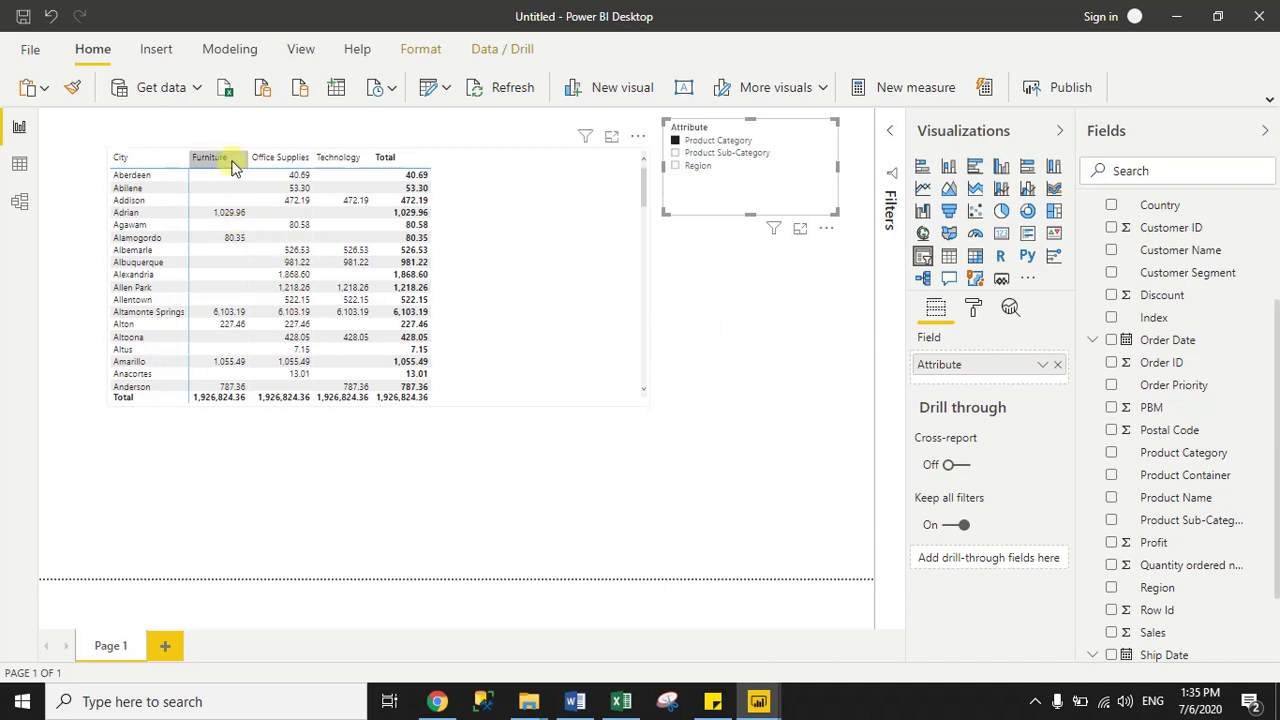
pyautogui.hotkey('ctrl', 'z')
pyautogui.click(686, 437)
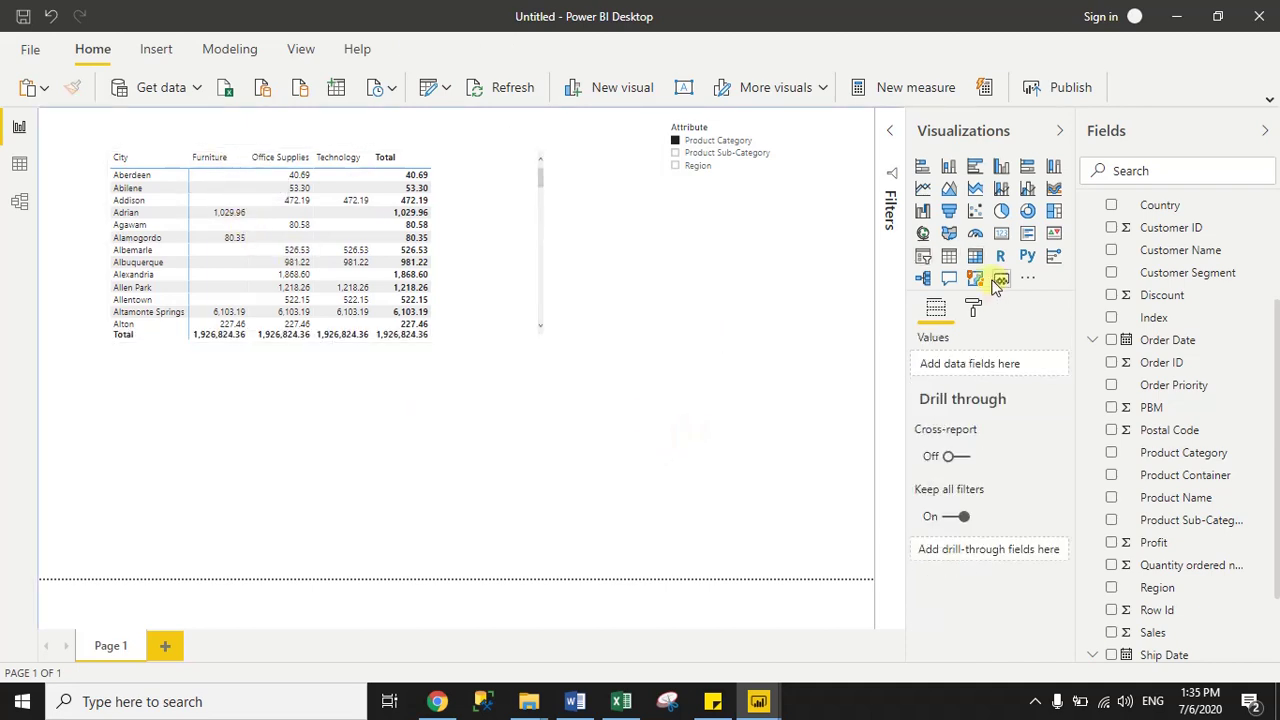
# Add a clustered column chart of Sales and Unit Price by Value, then set the slicer to Region.
pyautogui.click(1001, 167)
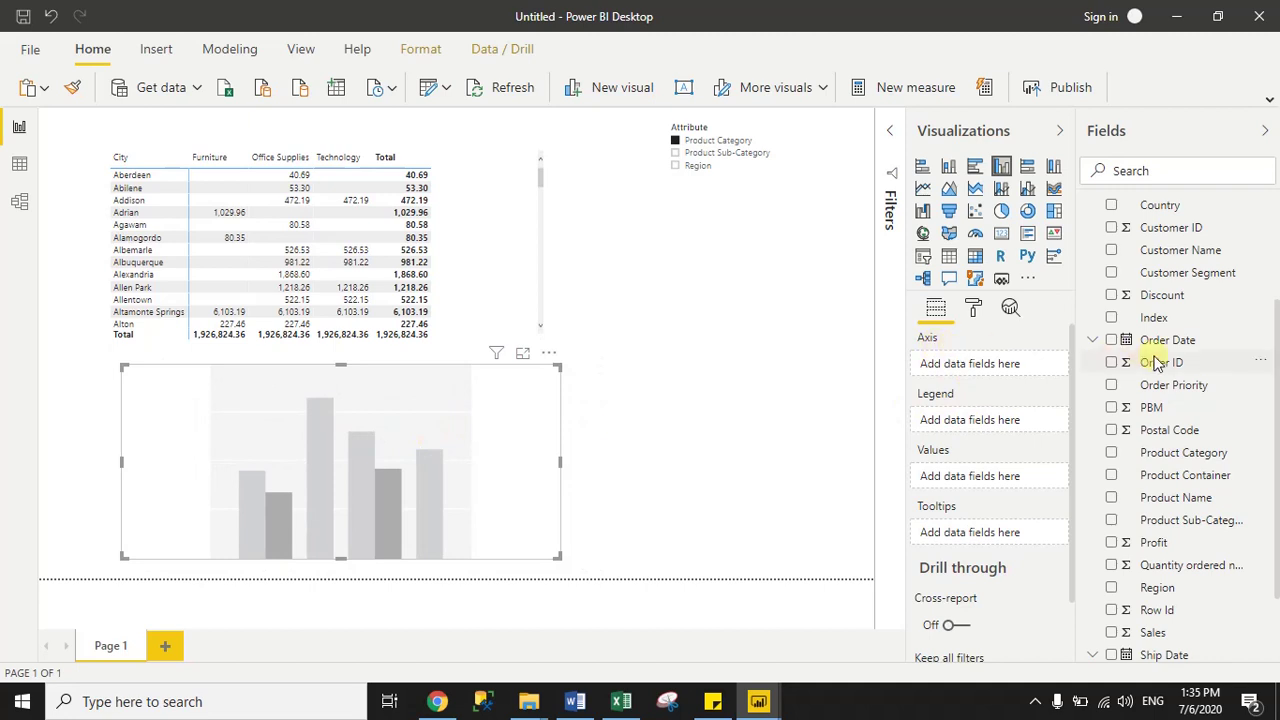
pyautogui.scroll(3, 1270, 285)
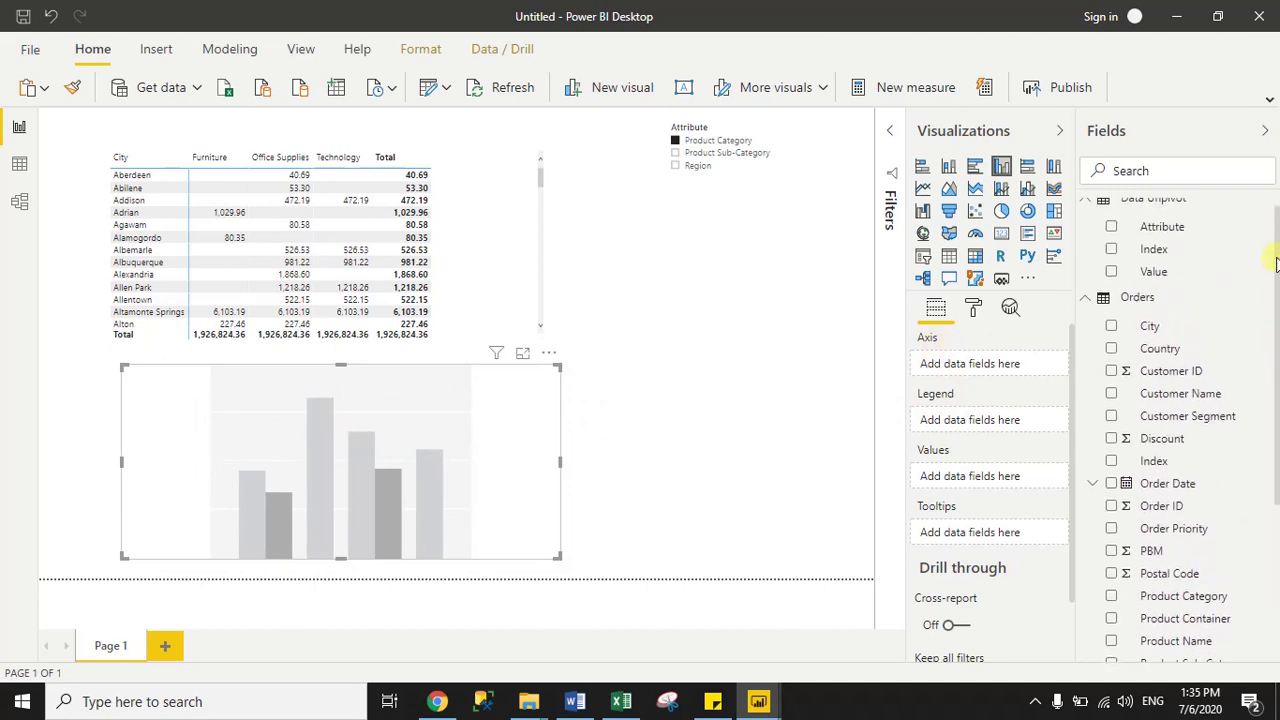
pyautogui.moveTo(1170, 275); pyautogui.dragTo(980, 363)
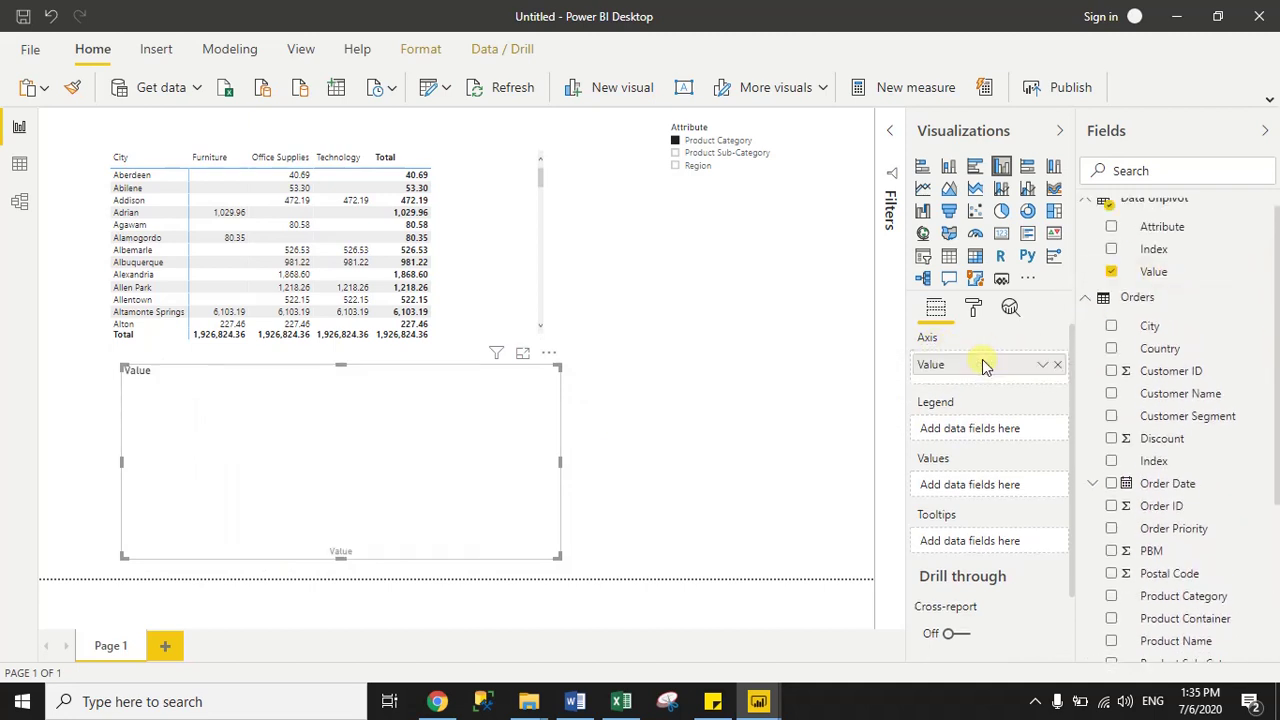
pyautogui.scroll(-5, 1277, 345)
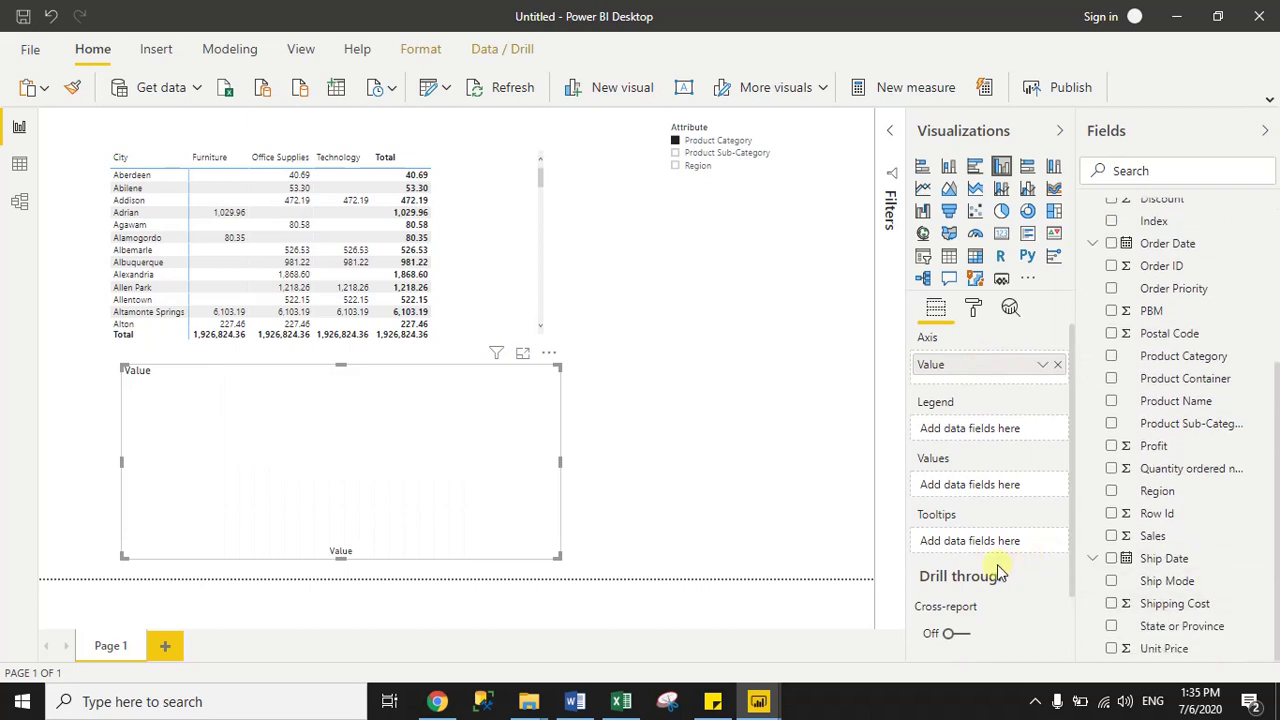
pyautogui.moveTo(1150, 536); pyautogui.dragTo(984, 487)
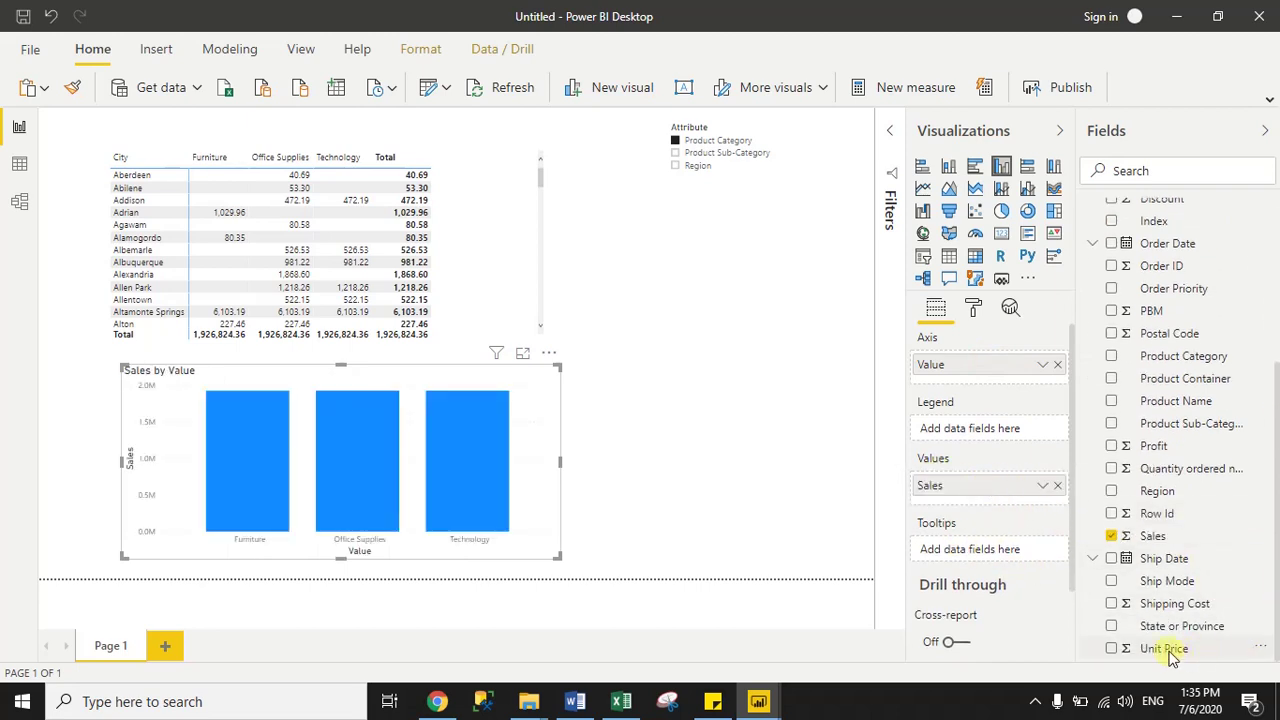
pyautogui.moveTo(1166, 649); pyautogui.dragTo(960, 508)
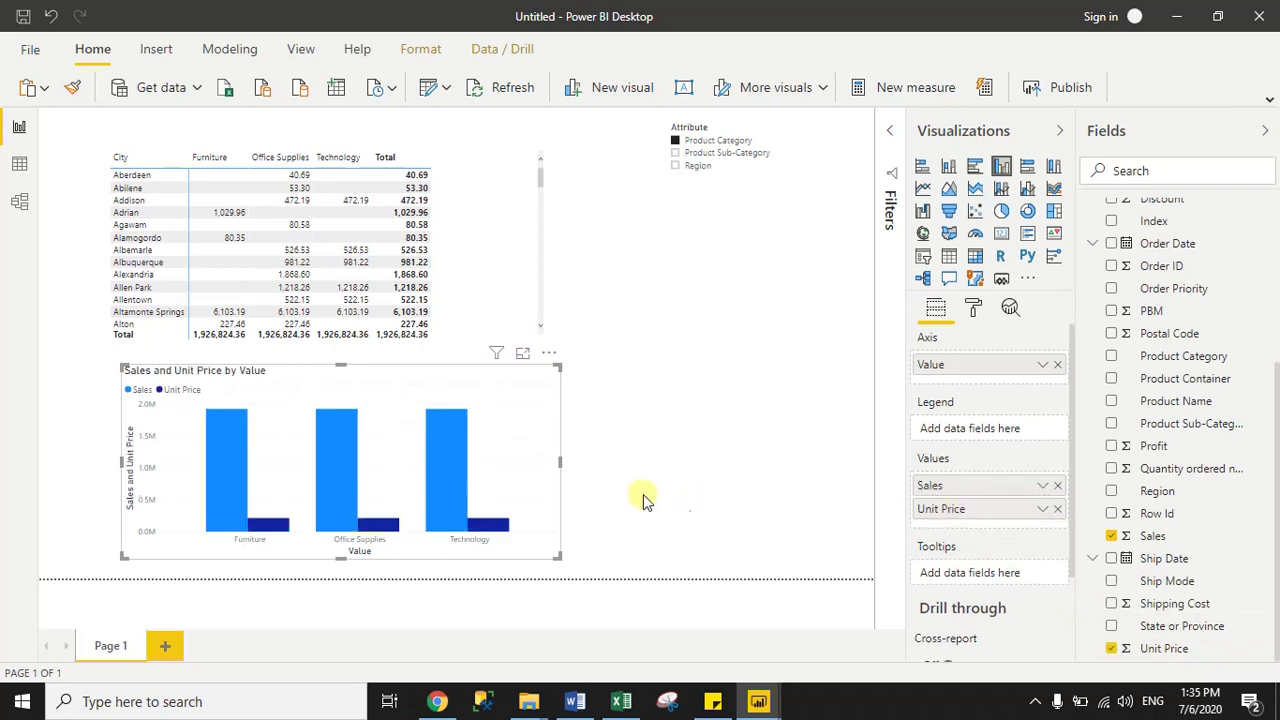
pyautogui.click(723, 380)
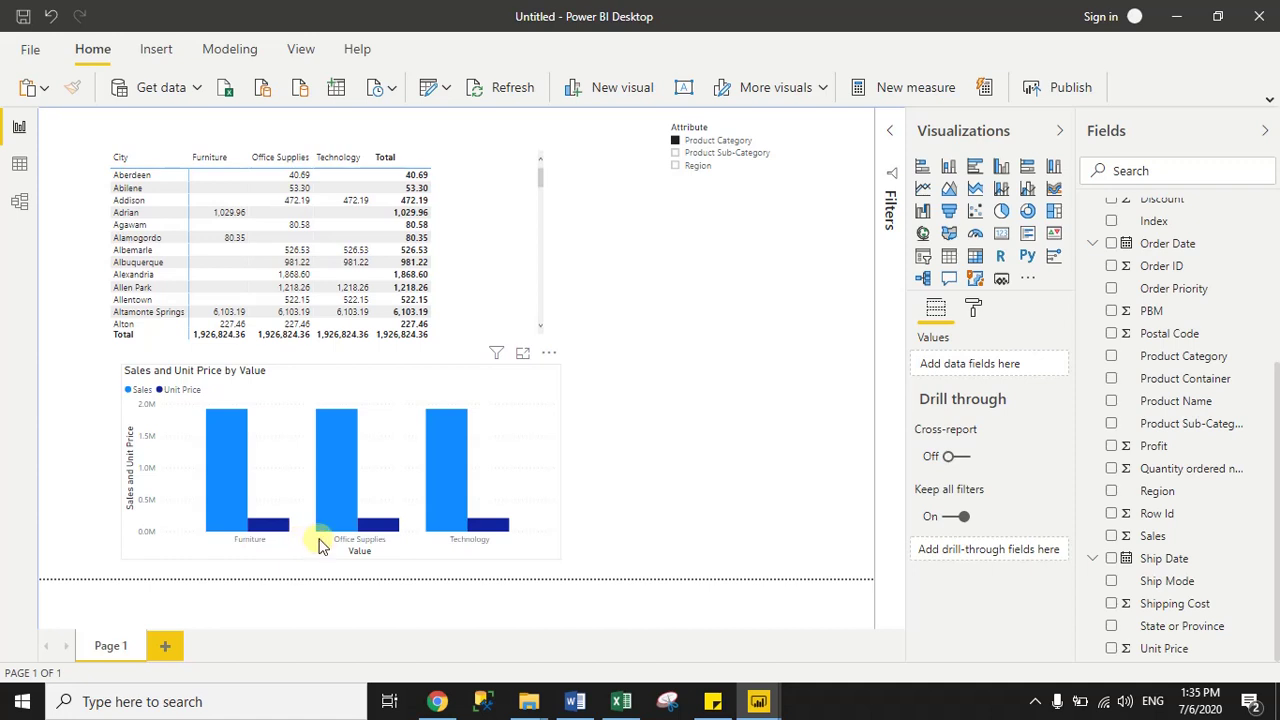
pyautogui.click(676, 166)
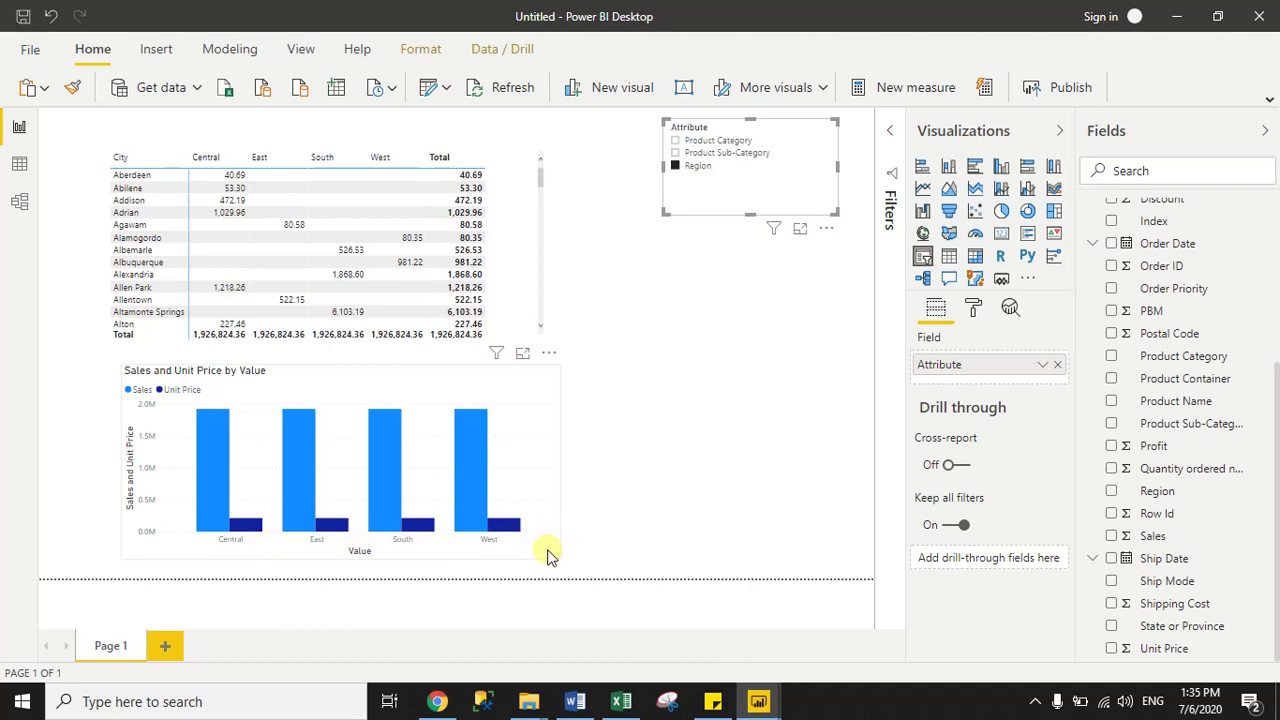
# Set the Attribute slicer to Product Category so both visuals show Furniture, Office Supplies and Technology.
pyautogui.click(722, 143)
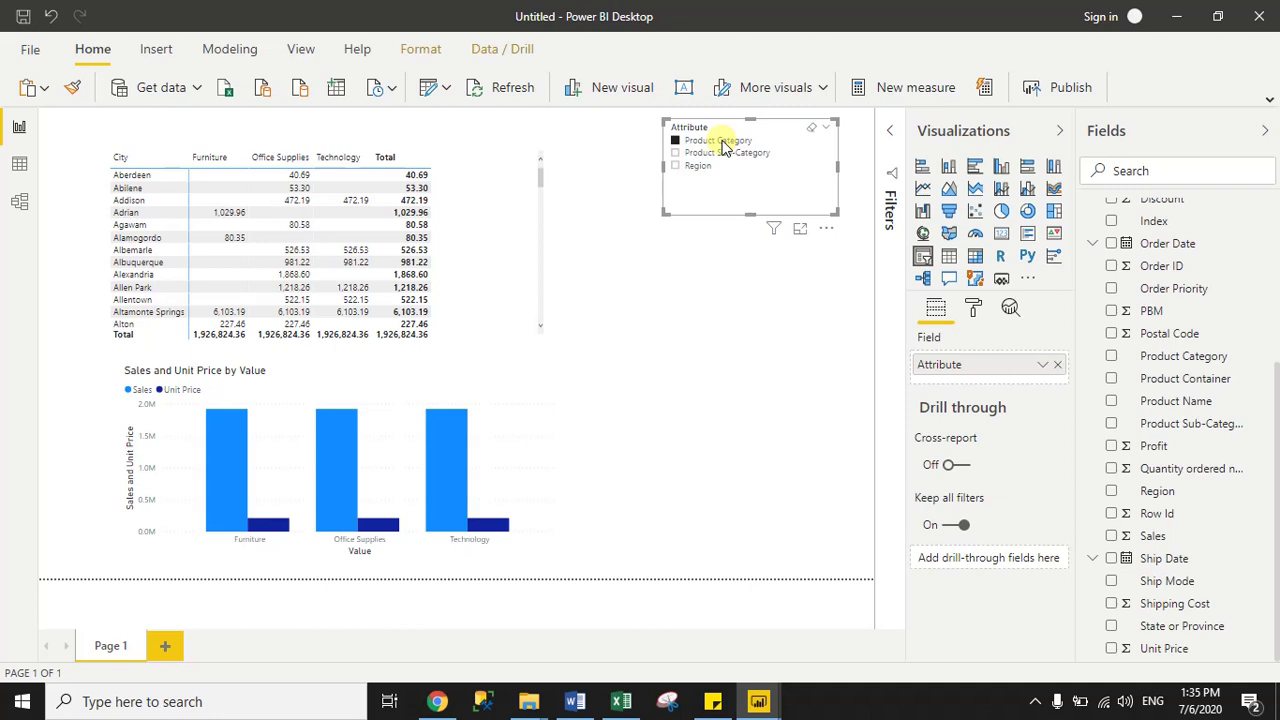
pyautogui.click(700, 398)
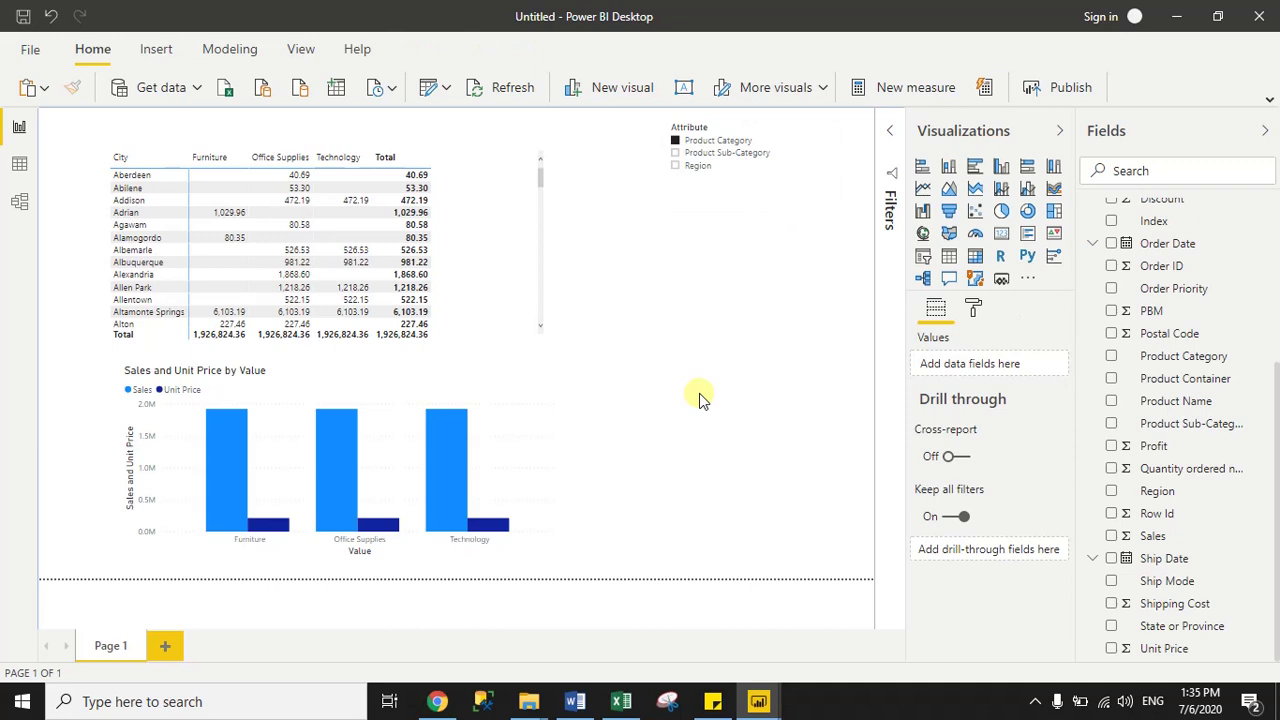